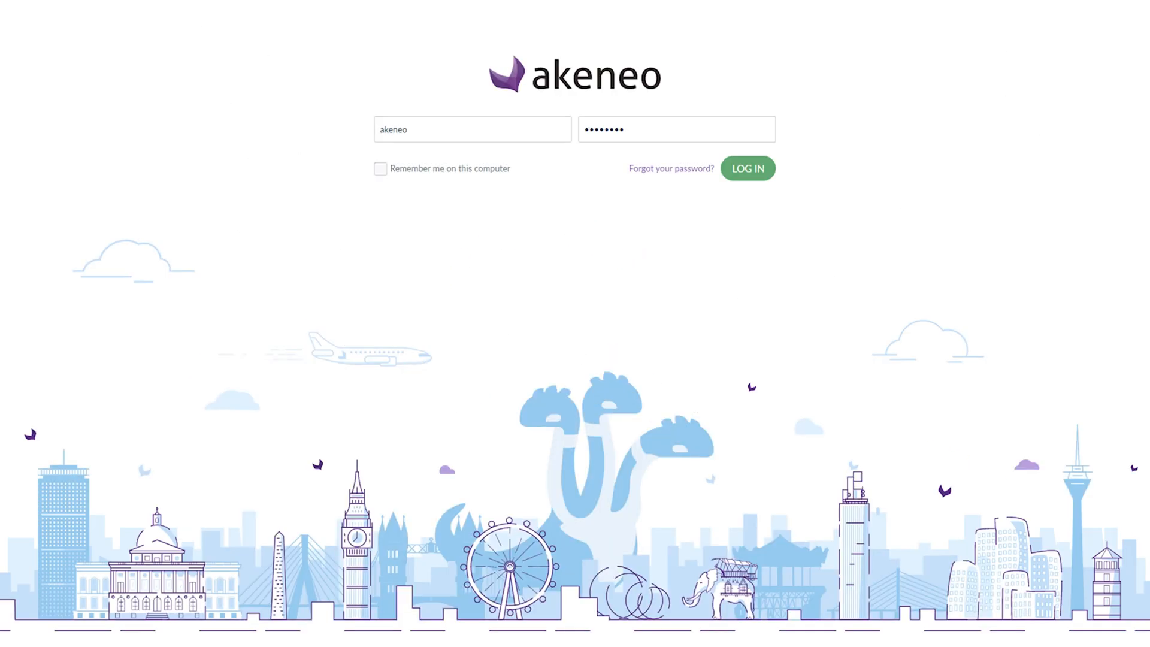
# Step: Sign in to Akeneo PIM and reach the activity dashboard
pyautogui.click(748, 168)
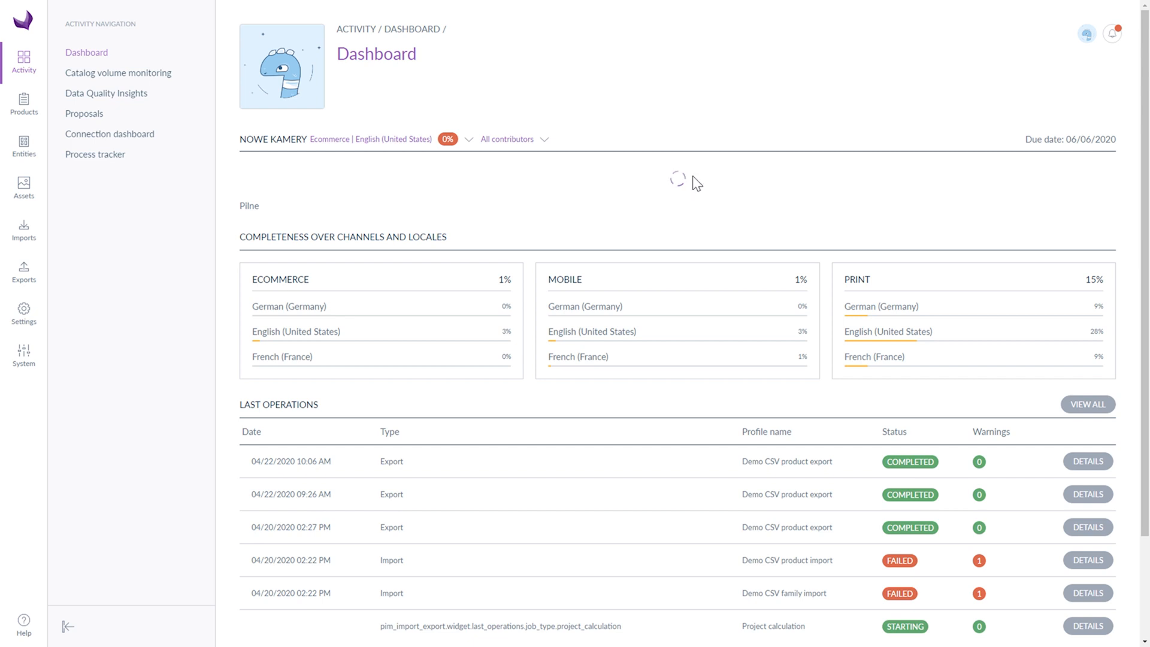
pyautogui.click(24, 106)
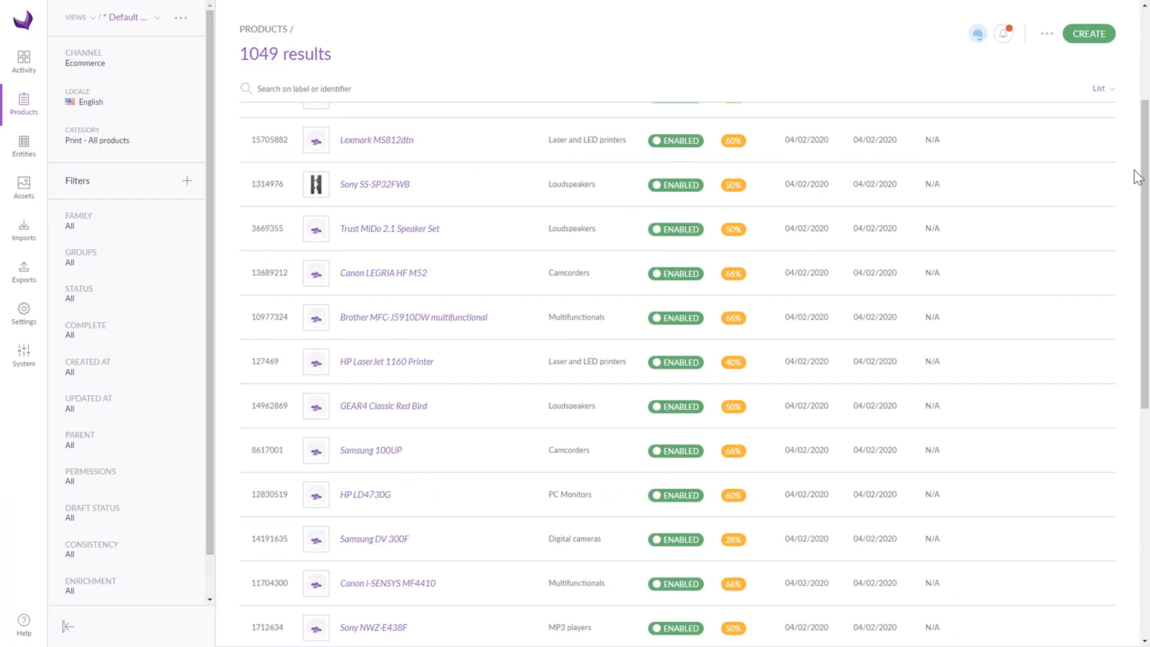
pyautogui.scroll(-5, 684, 360)
pyautogui.scroll(-5, 683, 360)
pyautogui.scroll(-4, 1136, 176)
pyautogui.scroll(-2, 1137, 176)
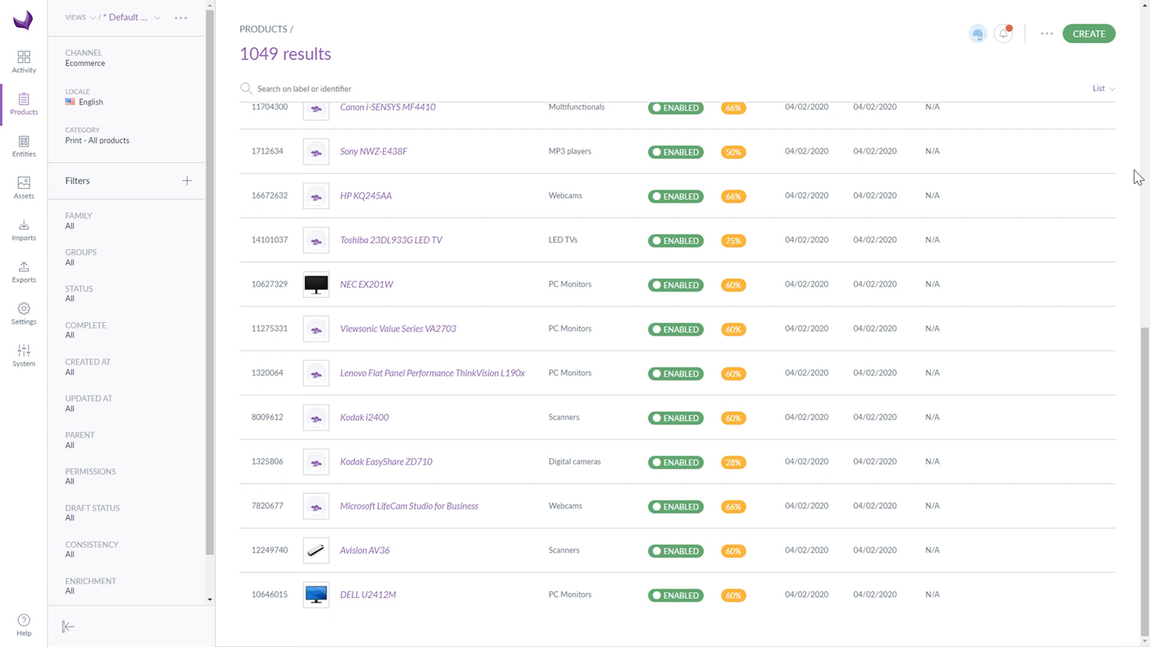
pyautogui.scroll(5, 1137, 176)
pyautogui.scroll(6, 1137, 176)
pyautogui.scroll(5, 1136, 176)
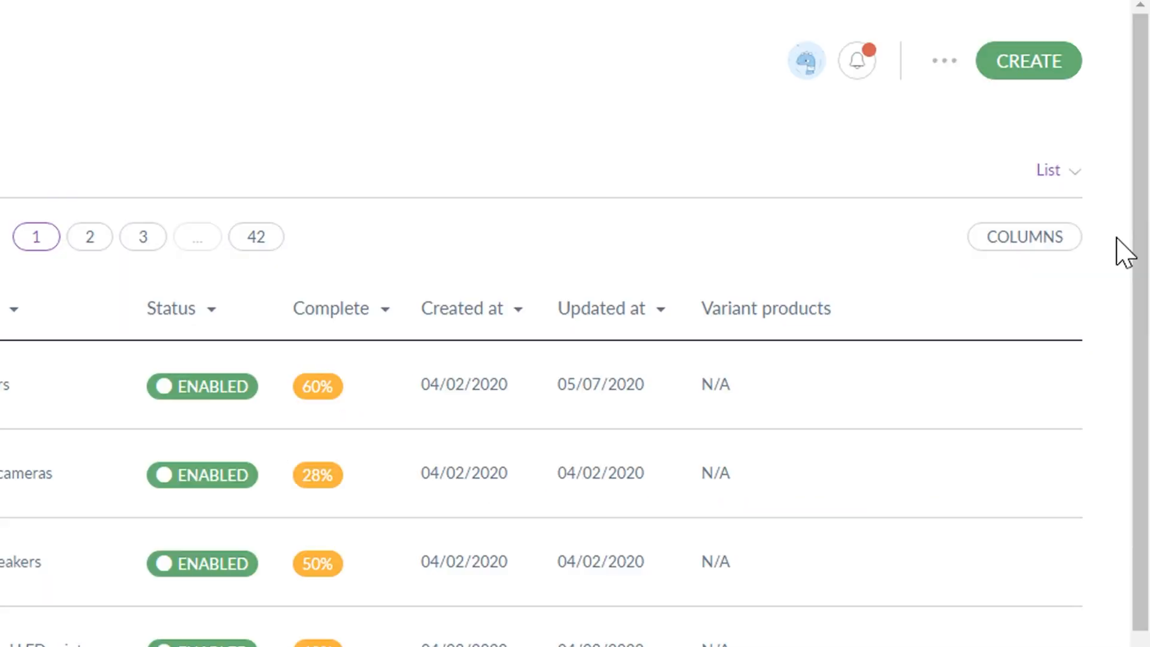
pyautogui.click(1088, 180)
pyautogui.click(1067, 267)
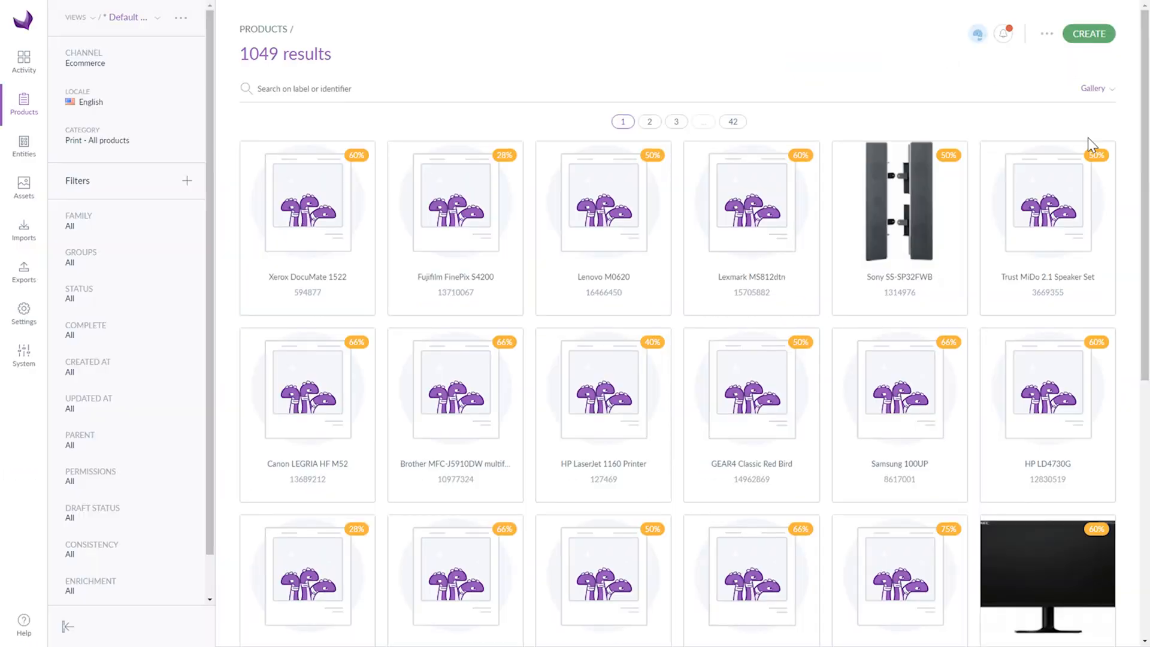
pyautogui.click(1111, 97)
pyautogui.click(1041, 121)
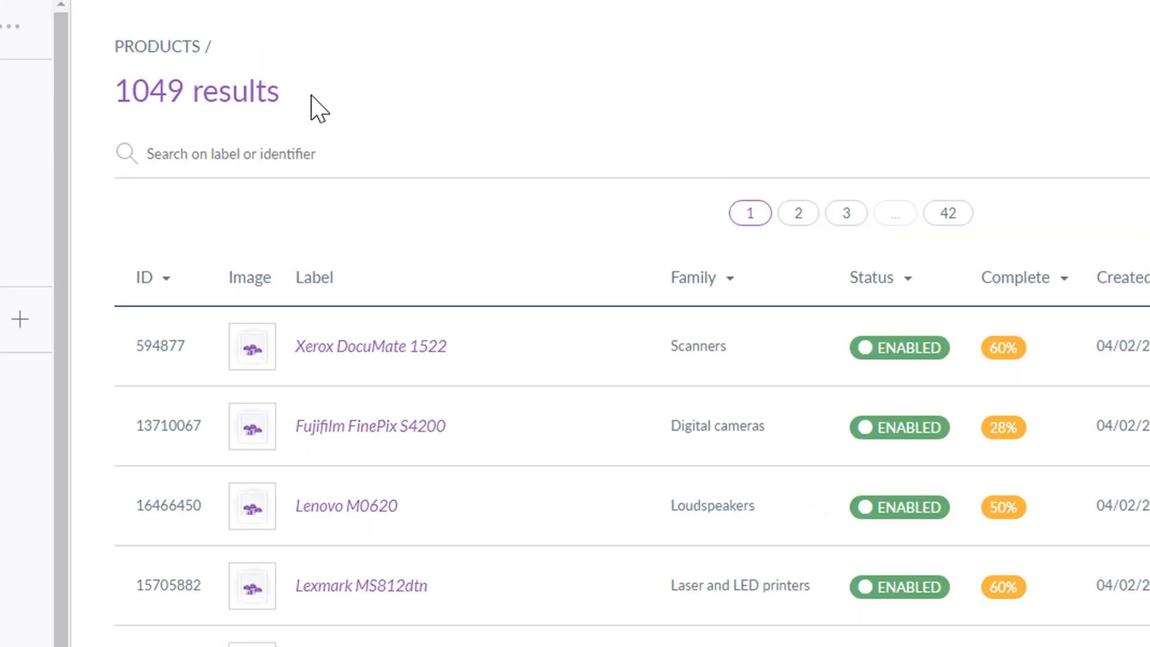
pyautogui.click(309, 157)
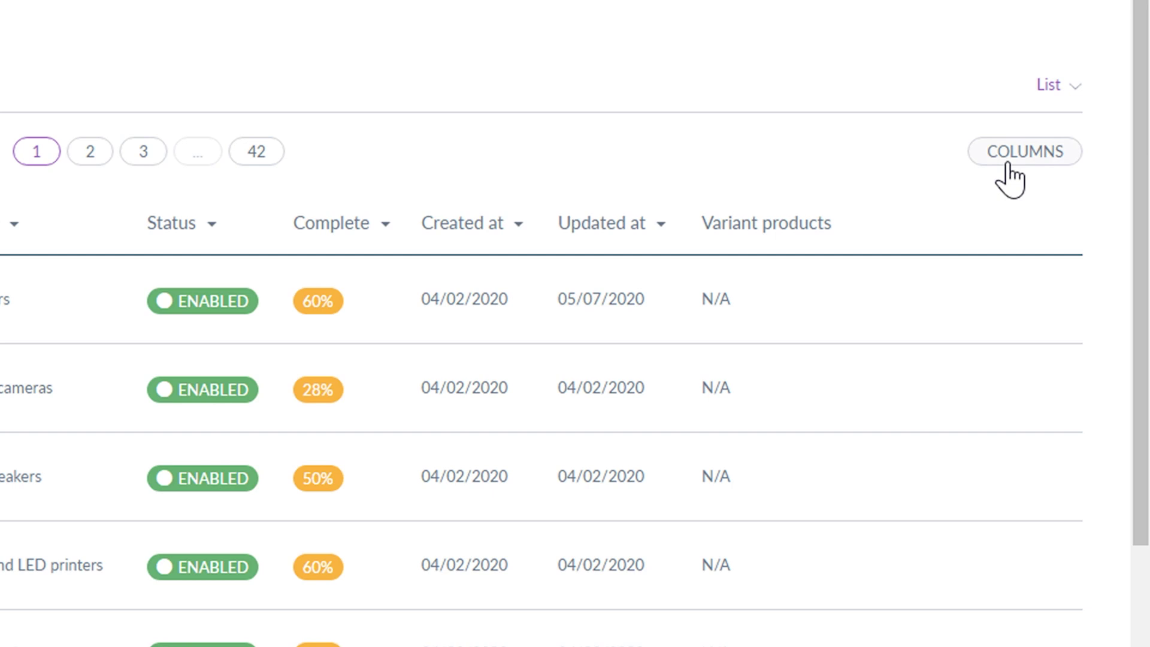
# Step: Add the Technical attribute Weight as a grid column after Complete and apply it
pyautogui.click(1011, 174)
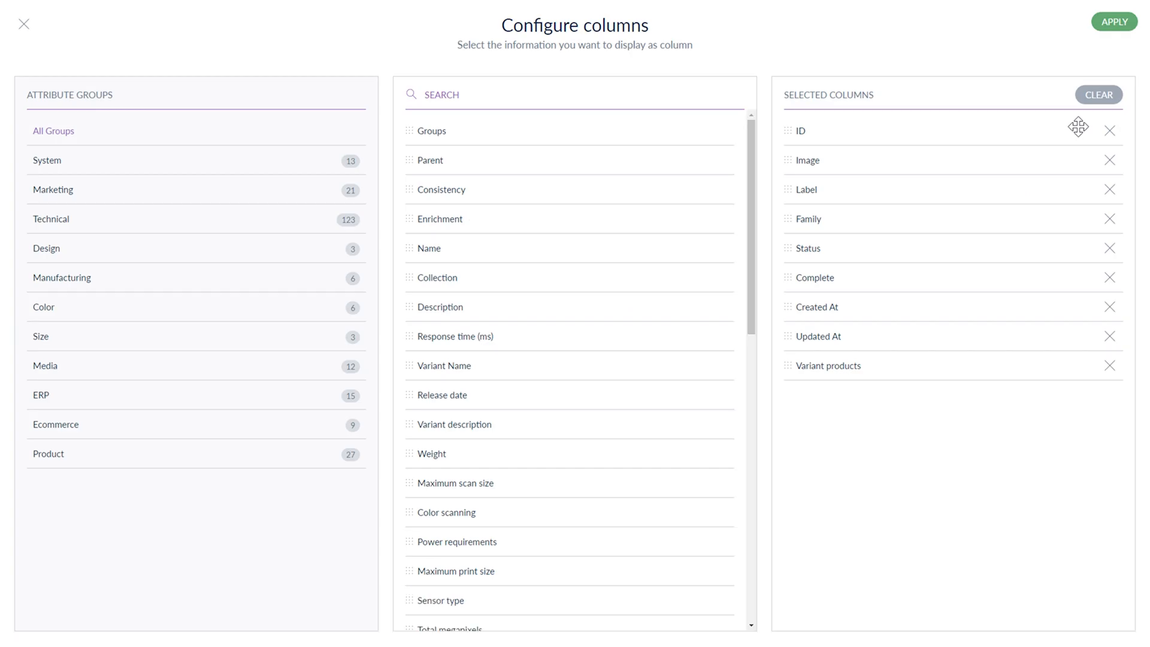
pyautogui.click(304, 222)
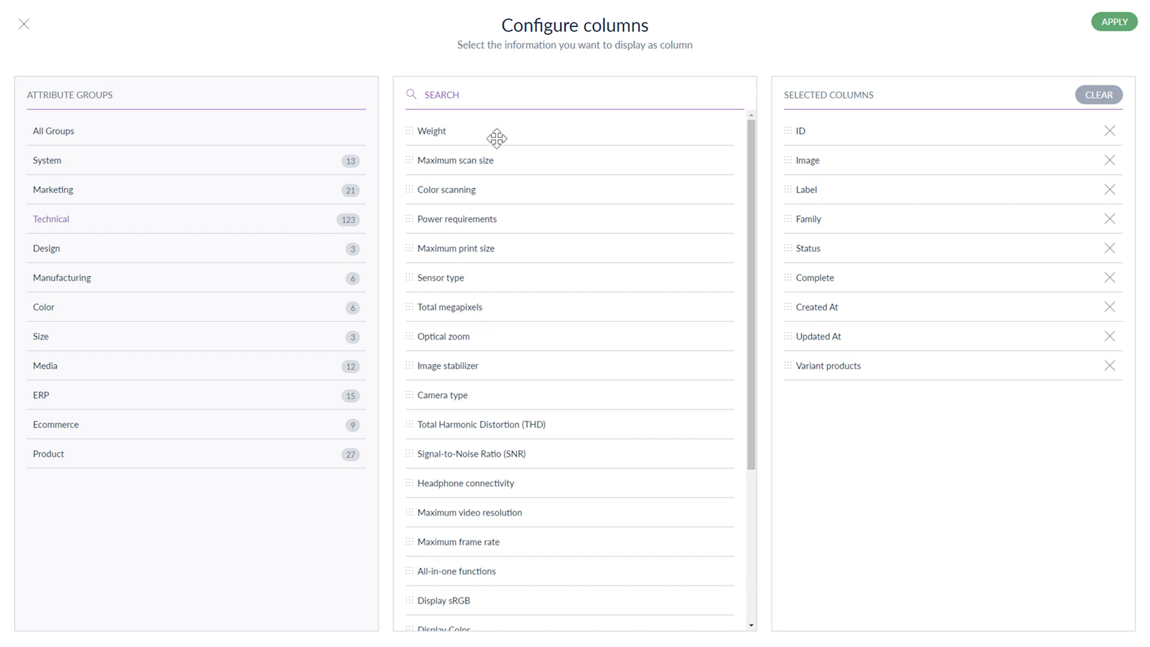
pyautogui.moveTo(501, 139)
pyautogui.mouseDown()
pyautogui.moveTo(891, 285)
pyautogui.moveTo(881, 307)
pyautogui.mouseUp()
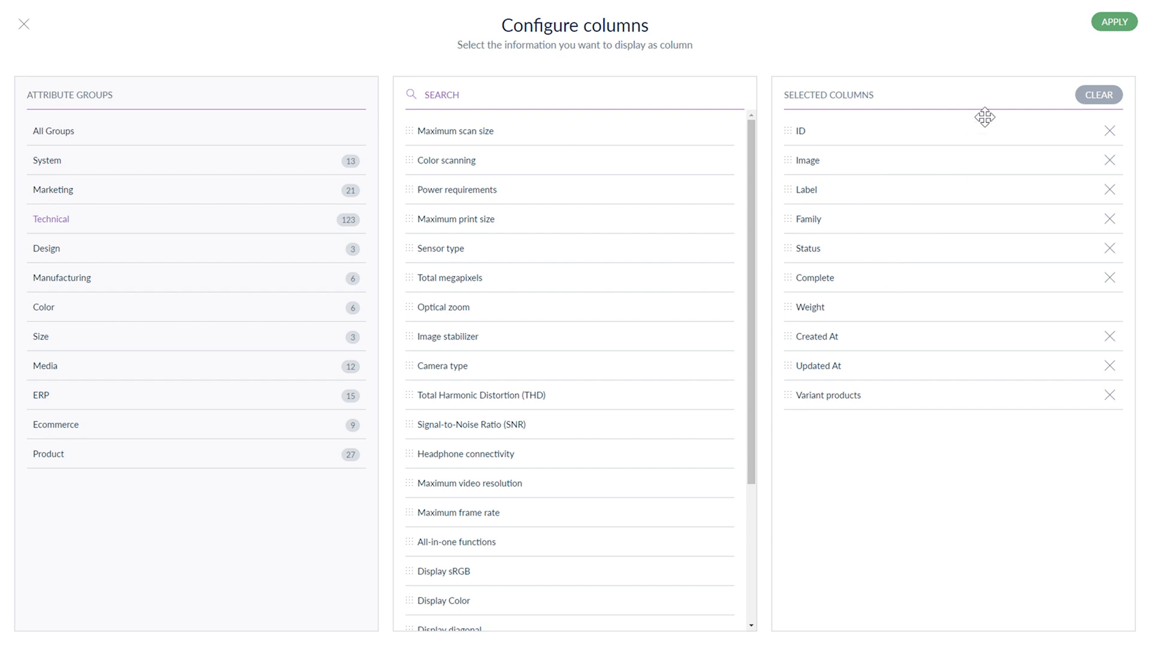
pyautogui.click(1112, 22)
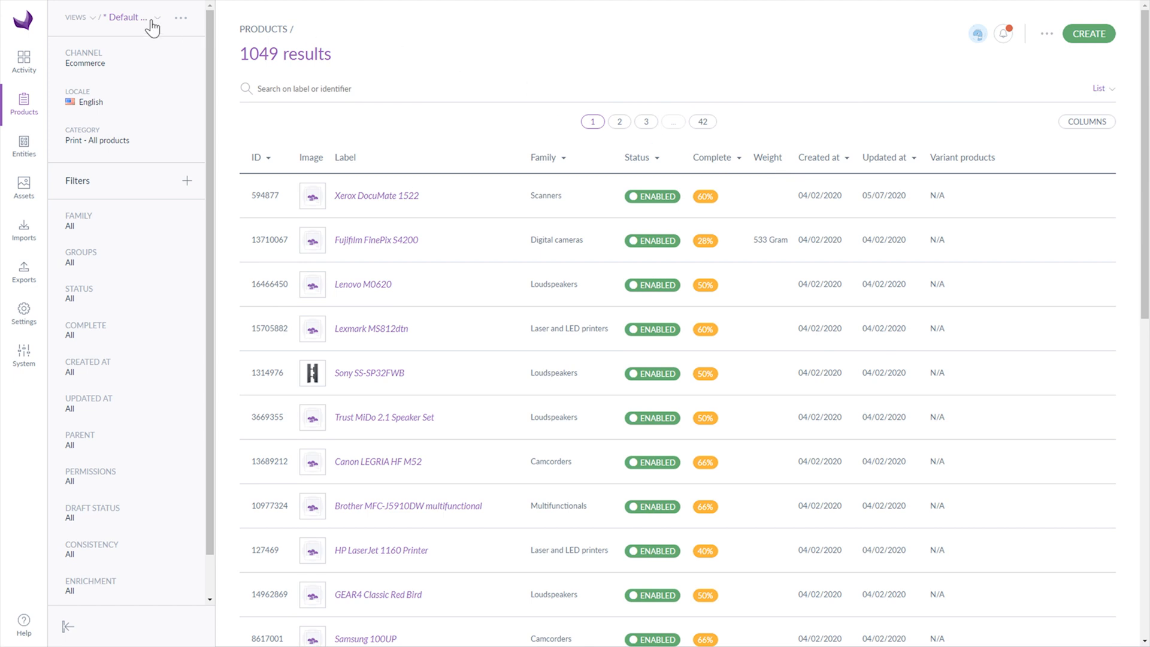
pyautogui.click(99, 18)
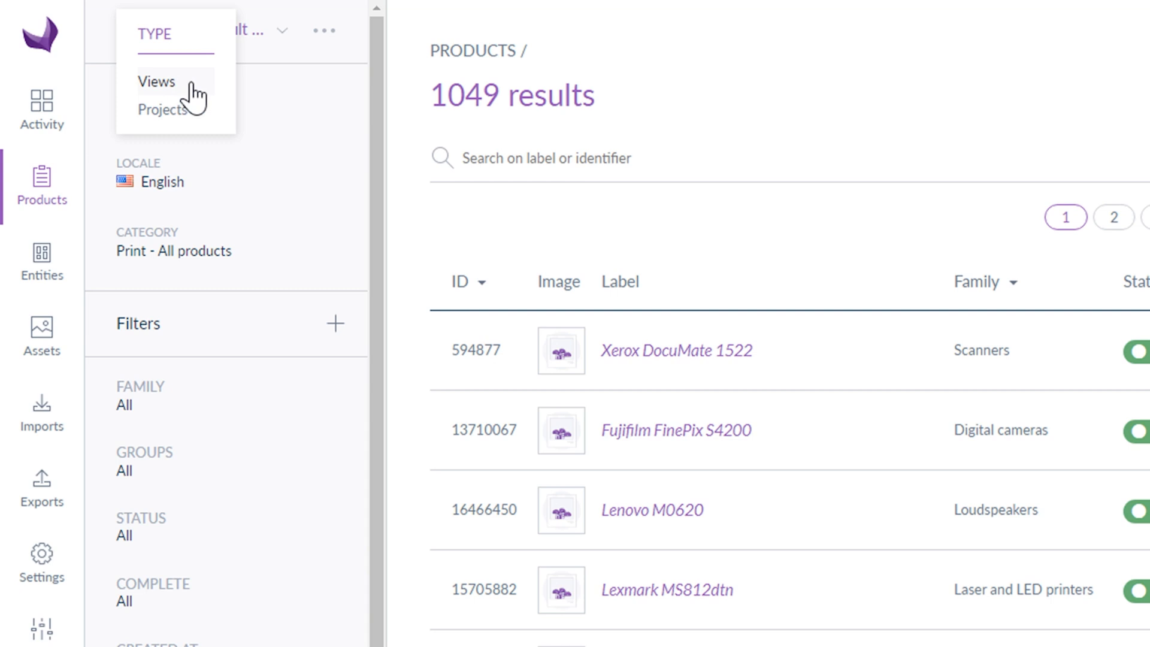
pyautogui.click(332, 94)
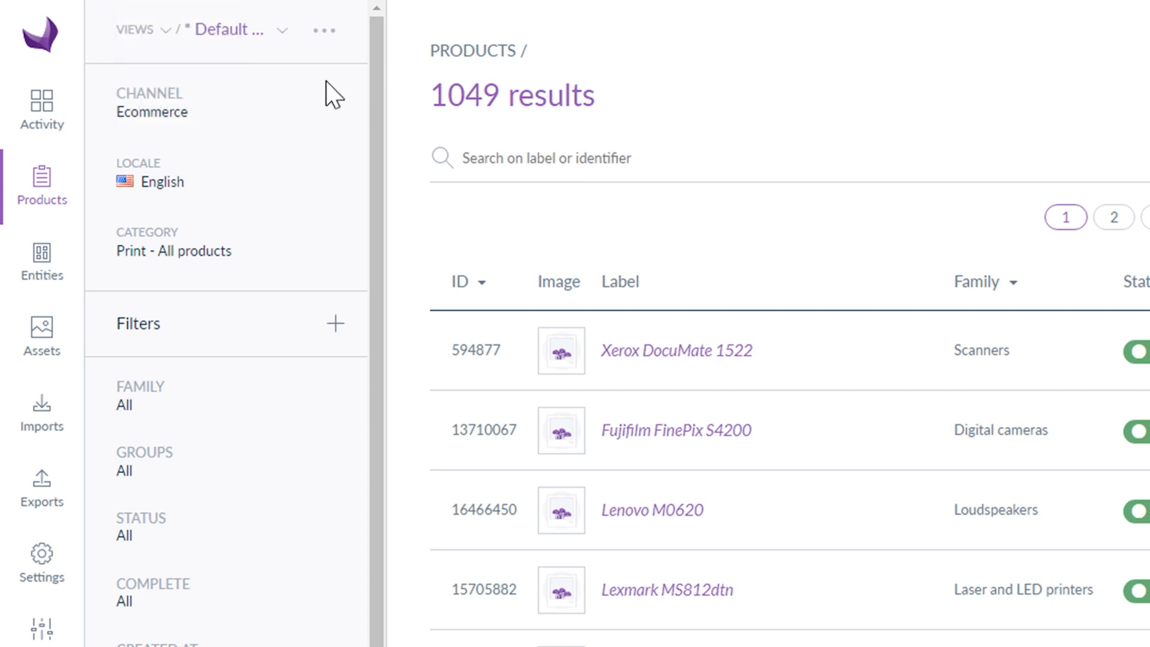
pyautogui.click(290, 124)
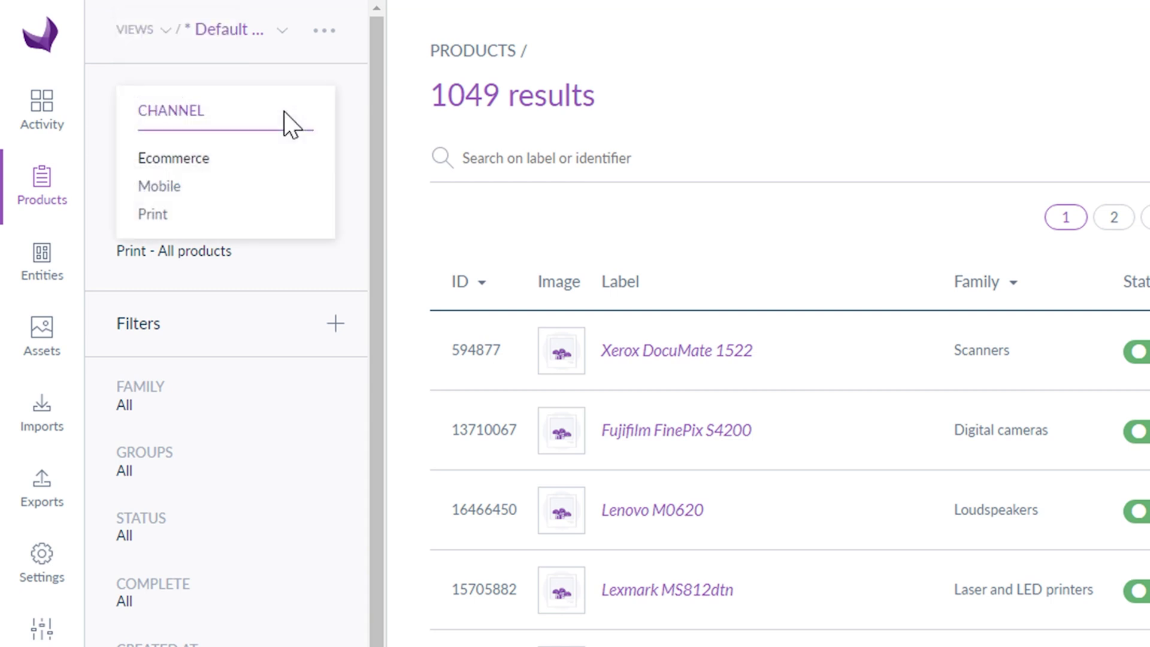
pyautogui.click(349, 166)
pyautogui.click(272, 184)
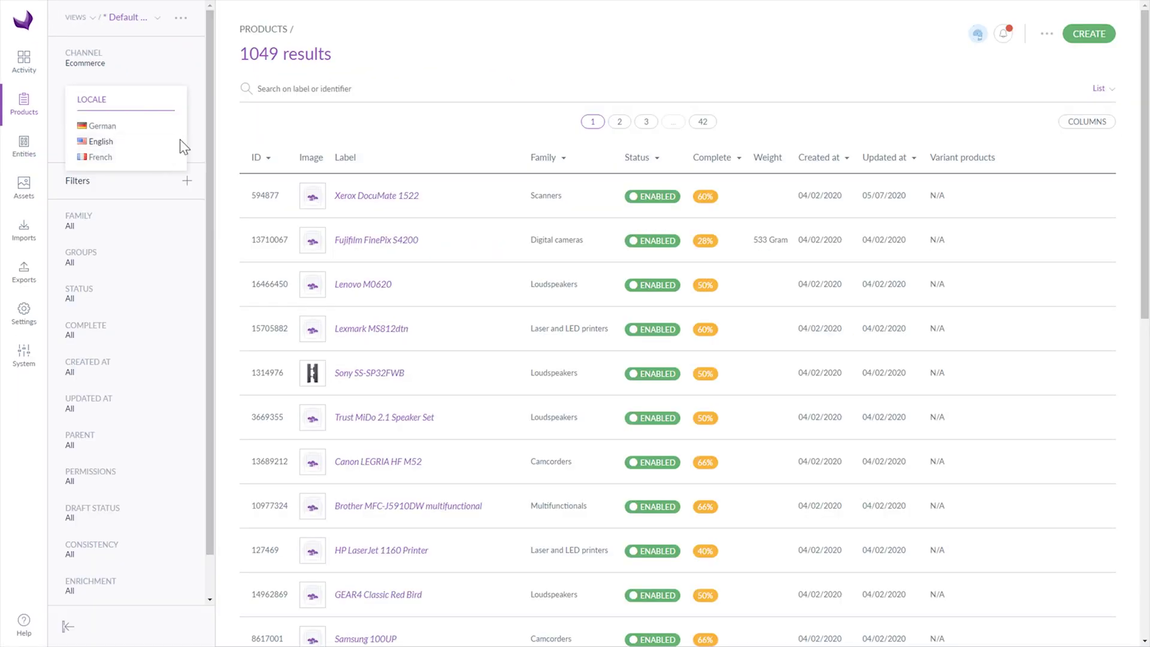
pyautogui.click(180, 142)
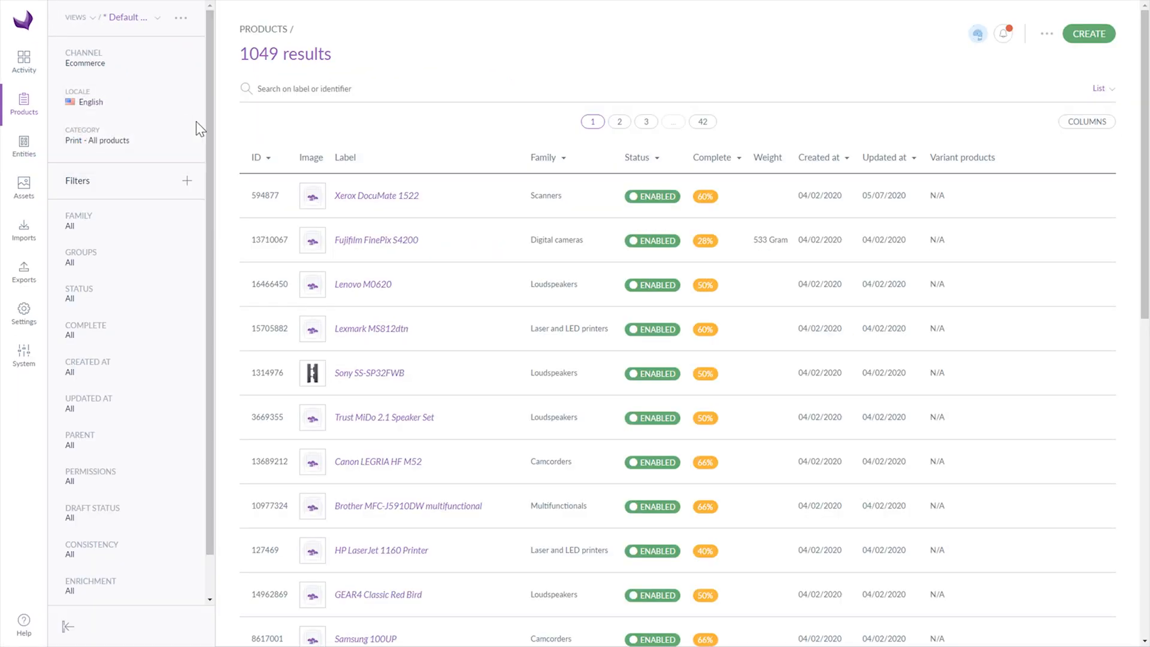
pyautogui.click(169, 140)
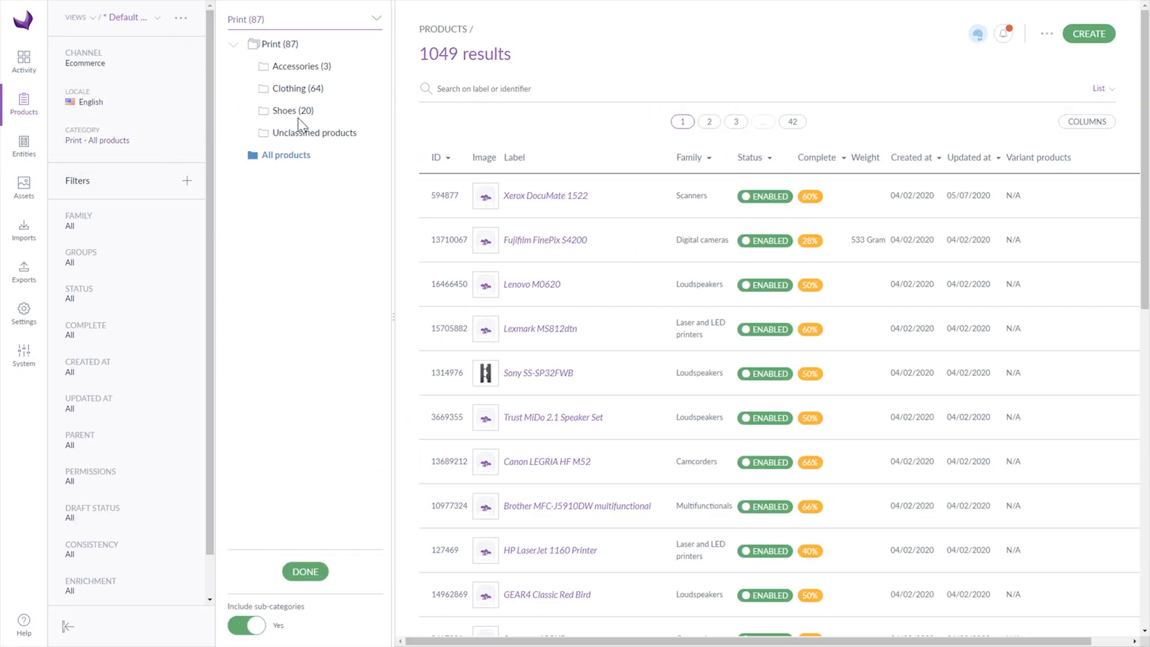
pyautogui.click(274, 67)
pyautogui.click(285, 154)
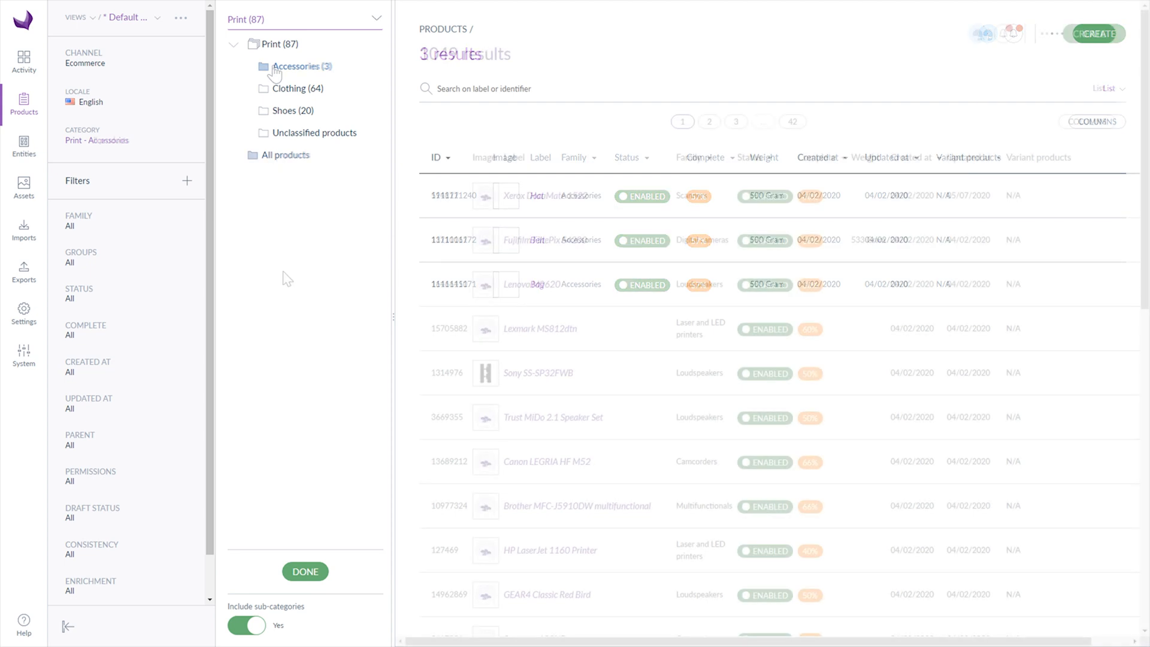
pyautogui.click(304, 572)
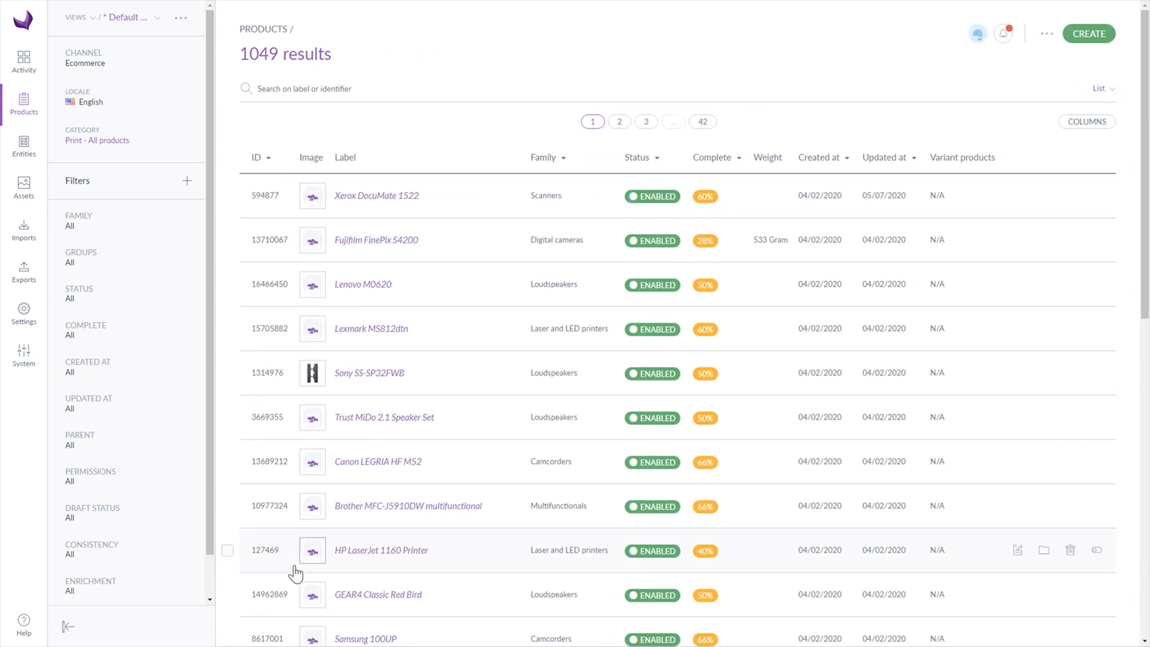
pyautogui.click(186, 182)
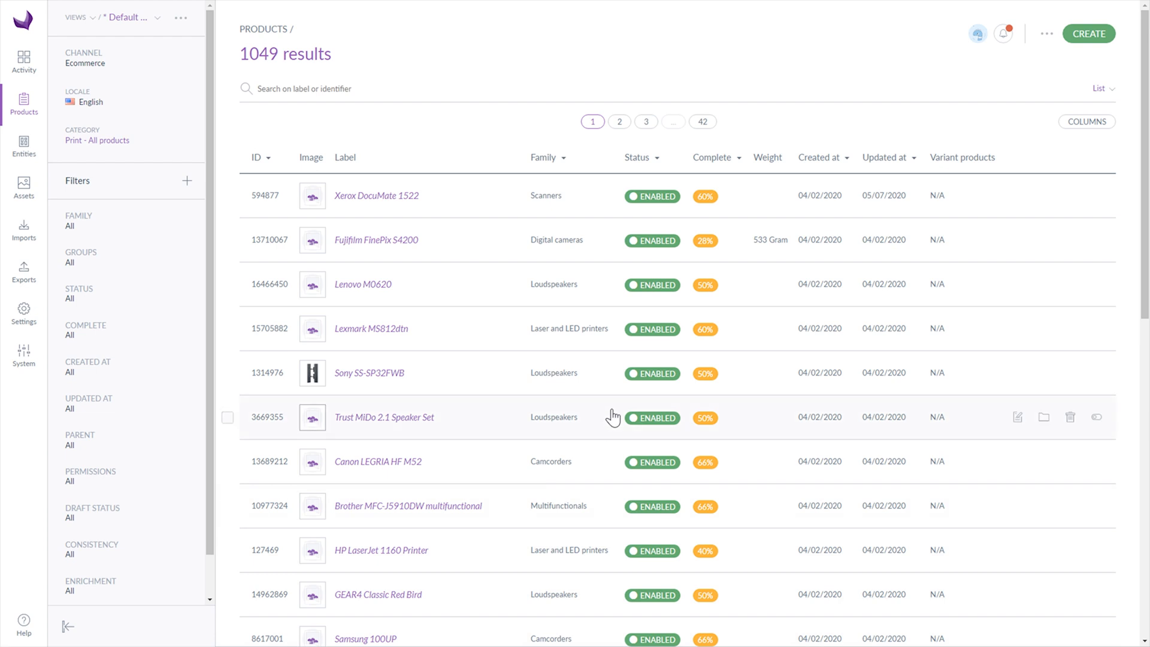
# Step: Start a new simple product with SKU 5848900 and look up the LED TVs family
pyautogui.click(1089, 33)
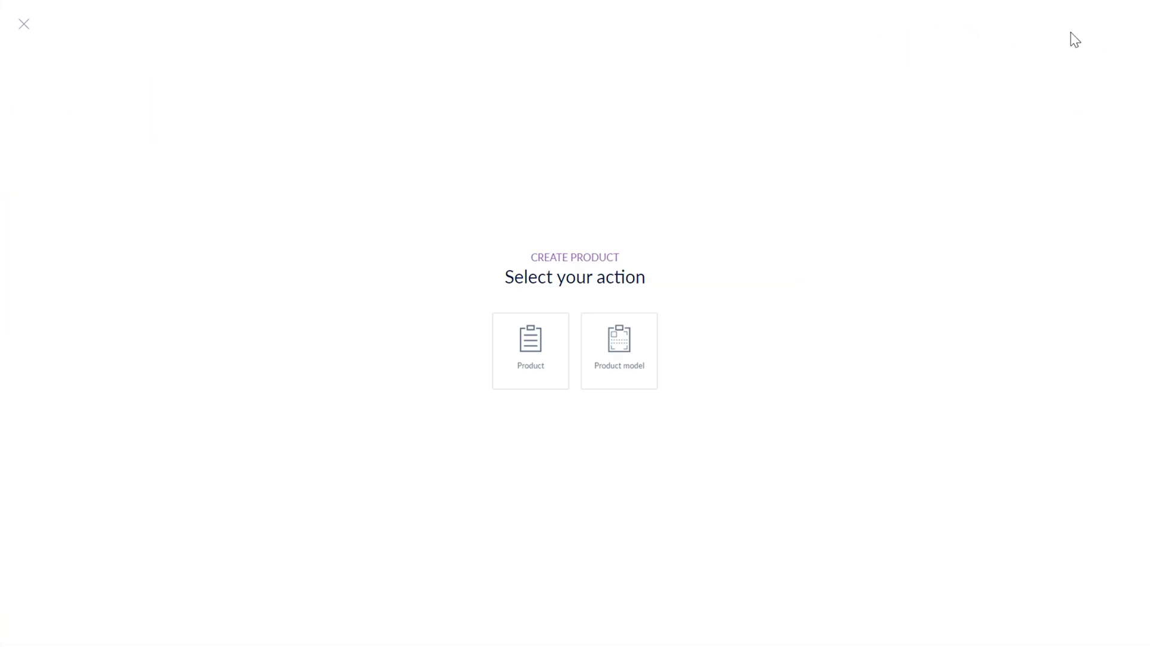
pyautogui.click(539, 346)
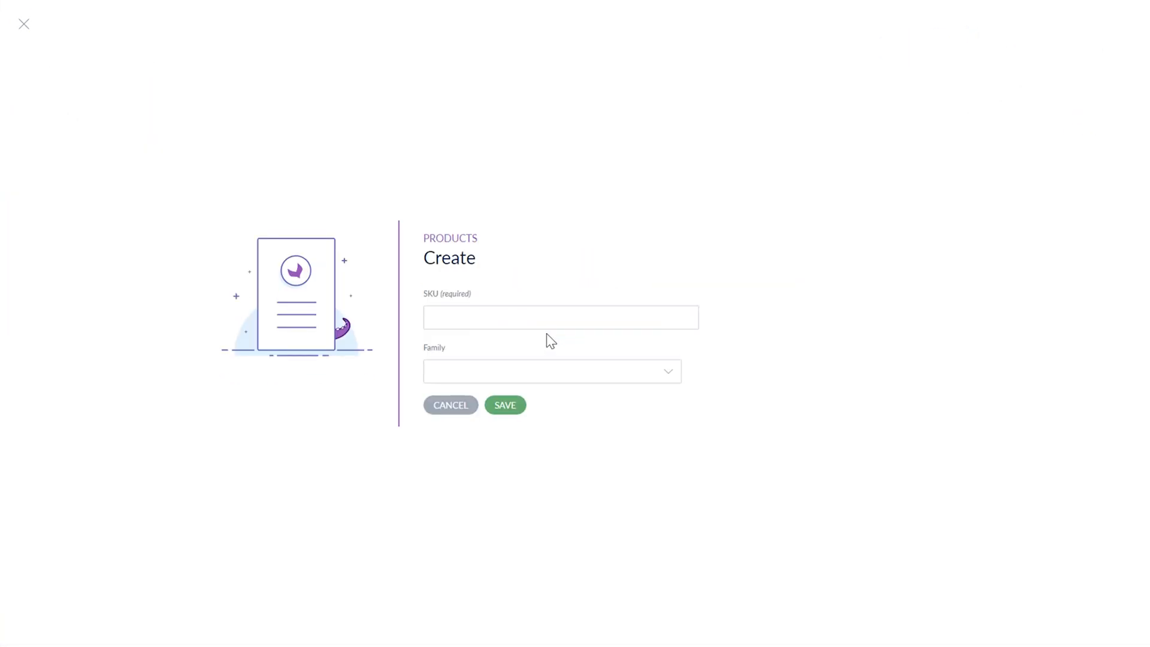
pyautogui.click(525, 320)
pyautogui.write('5848900')
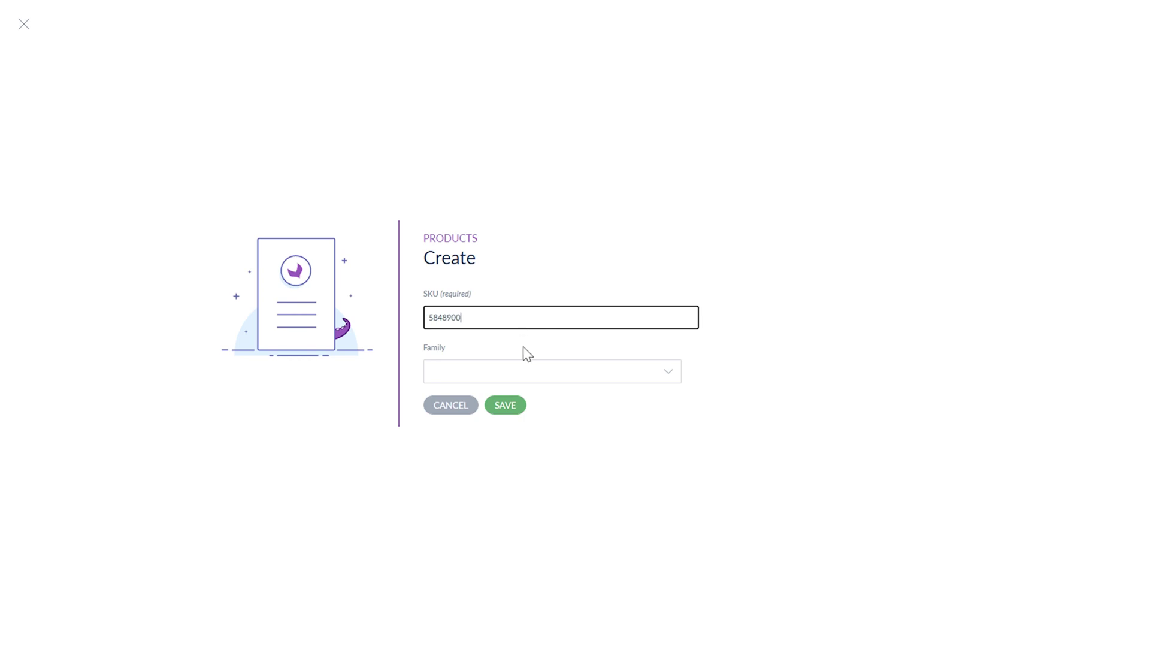
pyautogui.click(531, 374)
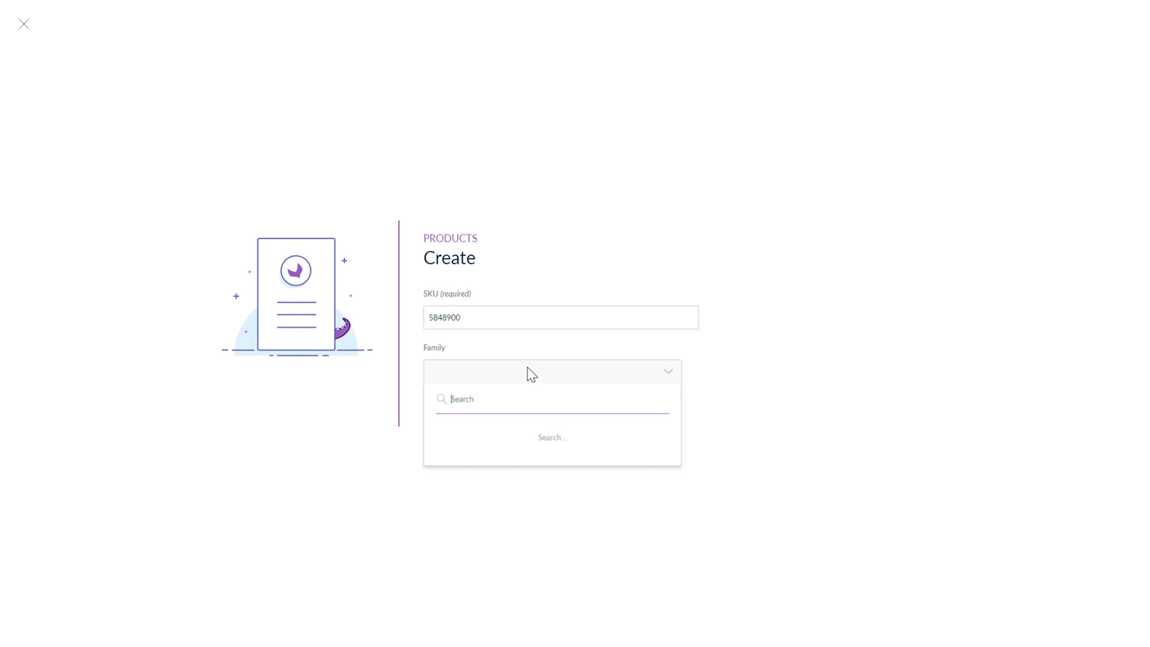
pyautogui.write('le')
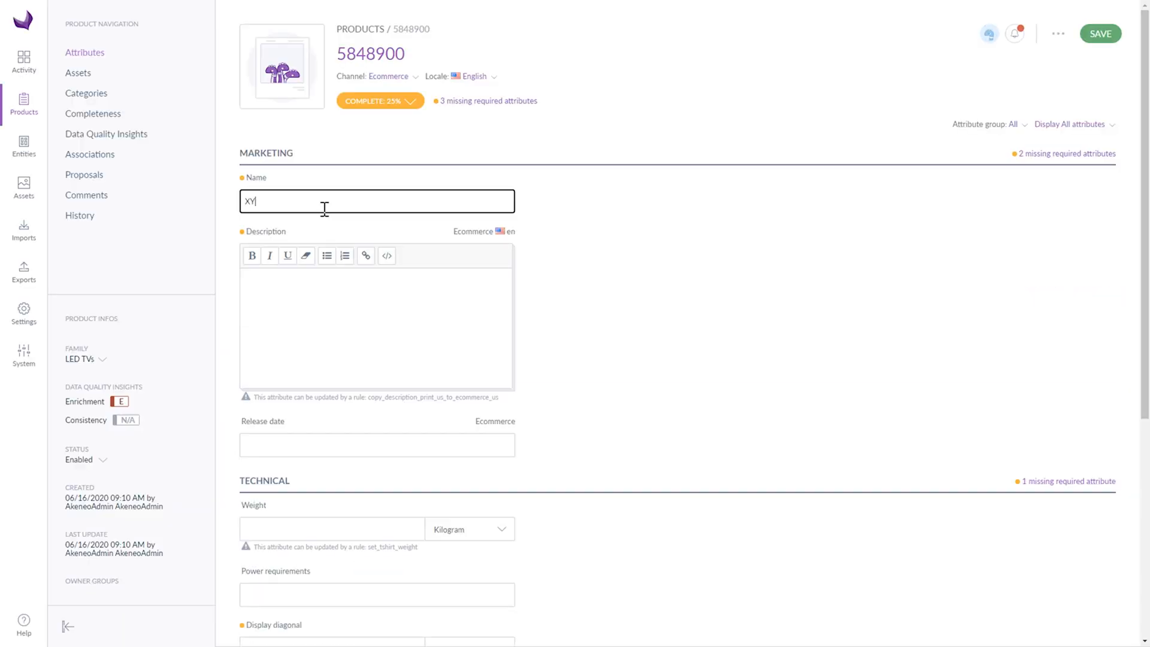
pyautogui.write('Z Led TV')
# Step: Finish the name XYZ Led TV and display only the missing required attributes
pyautogui.click(570, 182)
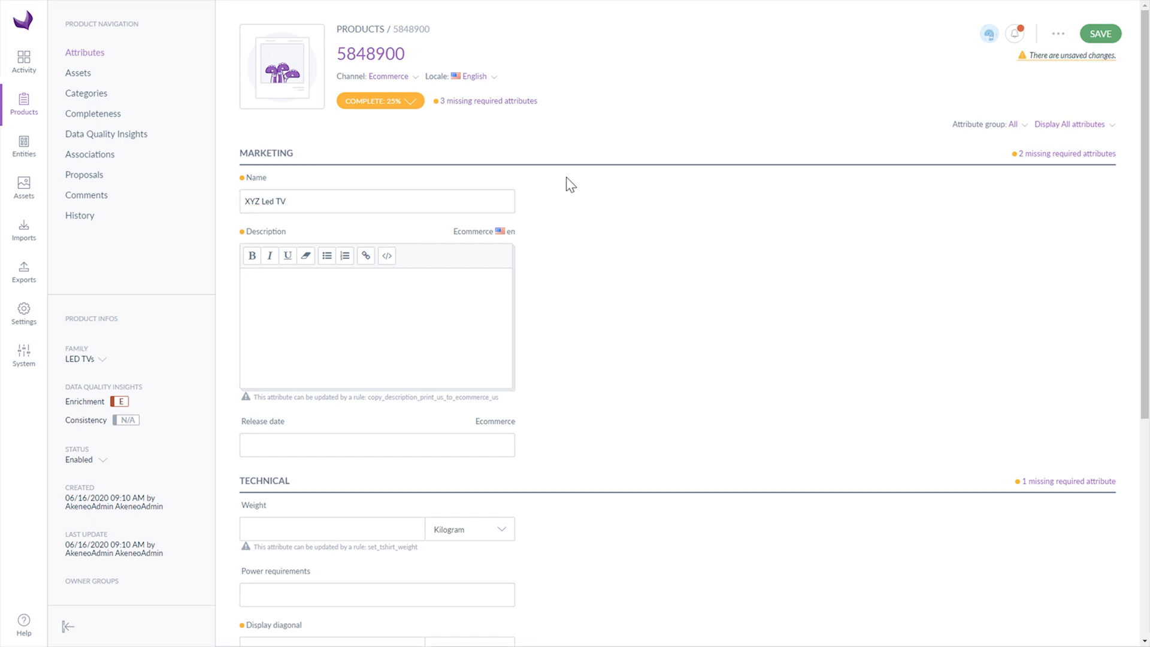
pyautogui.click(354, 160)
pyautogui.click(958, 196)
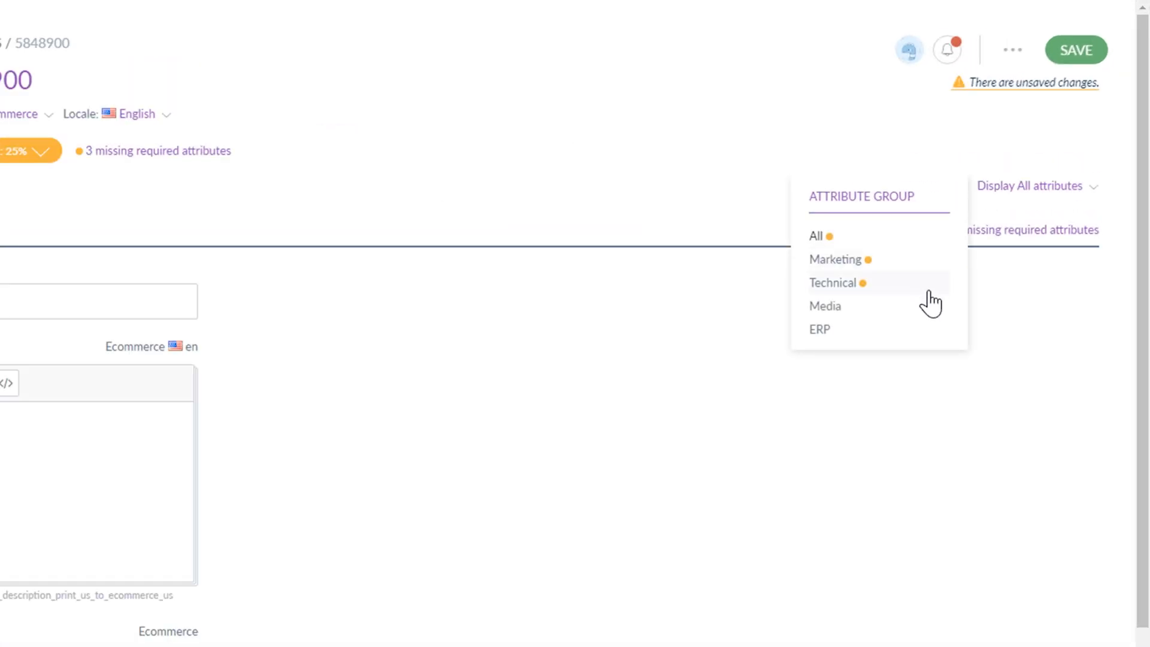
pyautogui.click(925, 240)
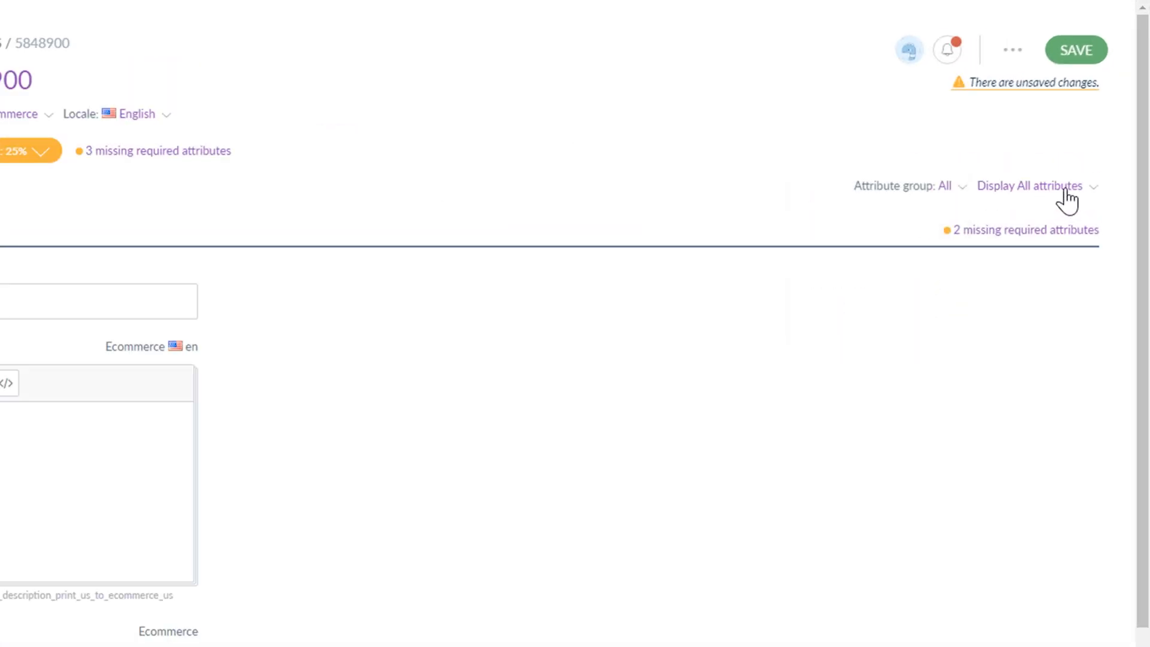
pyautogui.click(1034, 186)
pyautogui.click(1042, 262)
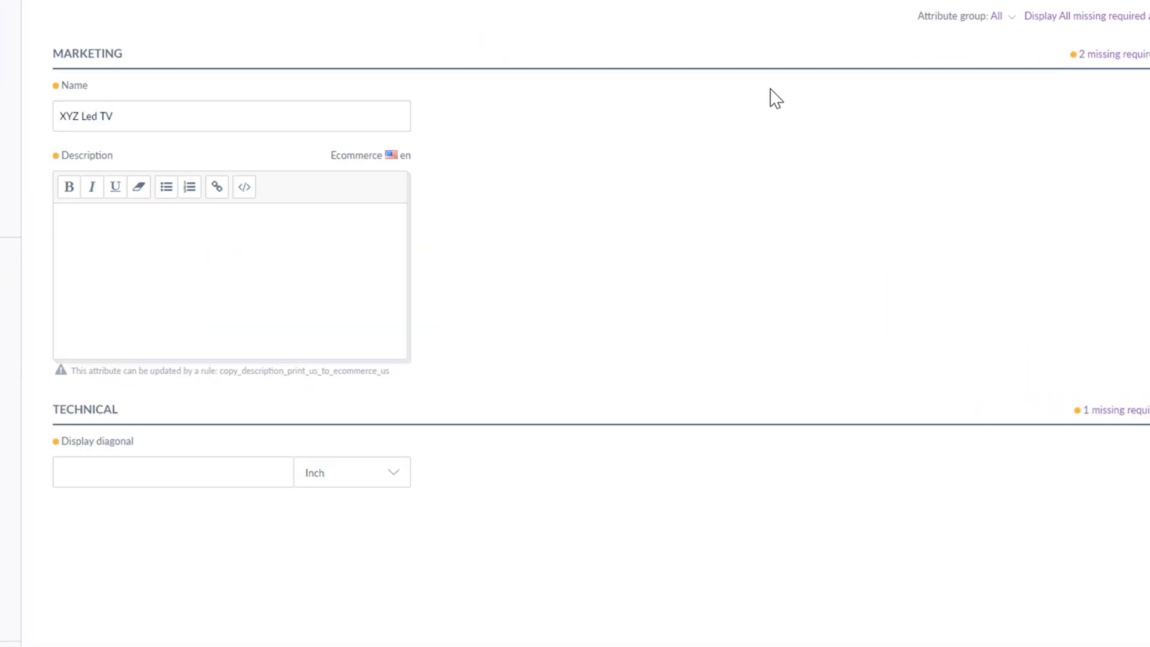
pyautogui.scroll(3, 640, 97)
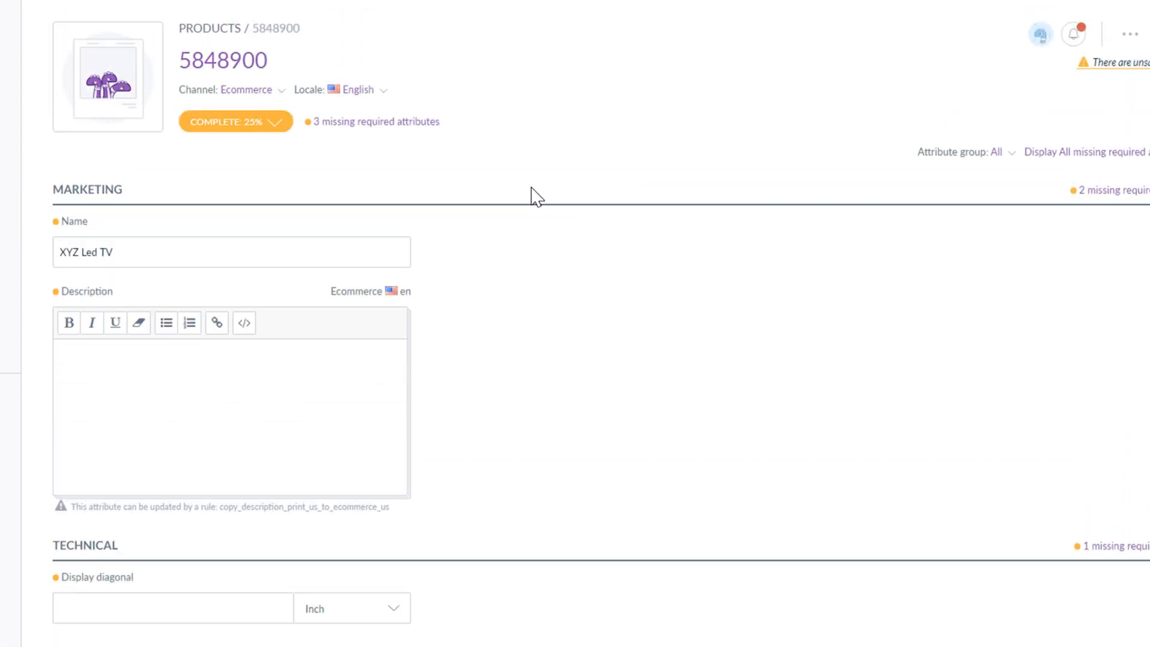
pyautogui.click(281, 89)
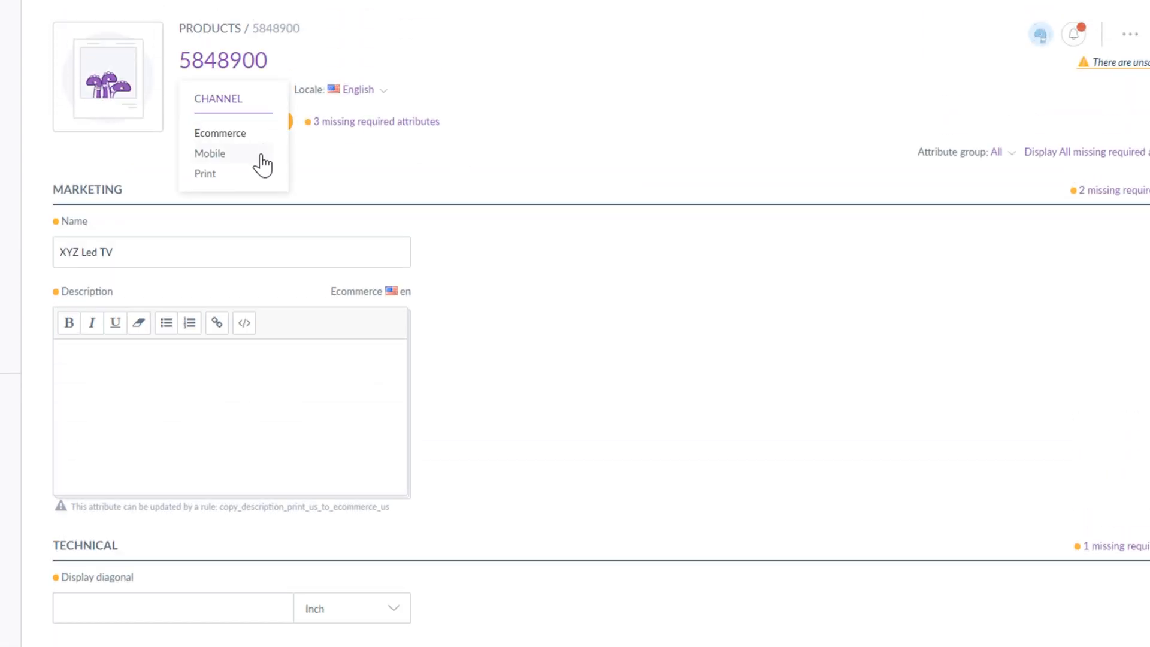
pyautogui.click(264, 161)
pyautogui.click(262, 94)
pyautogui.click(238, 174)
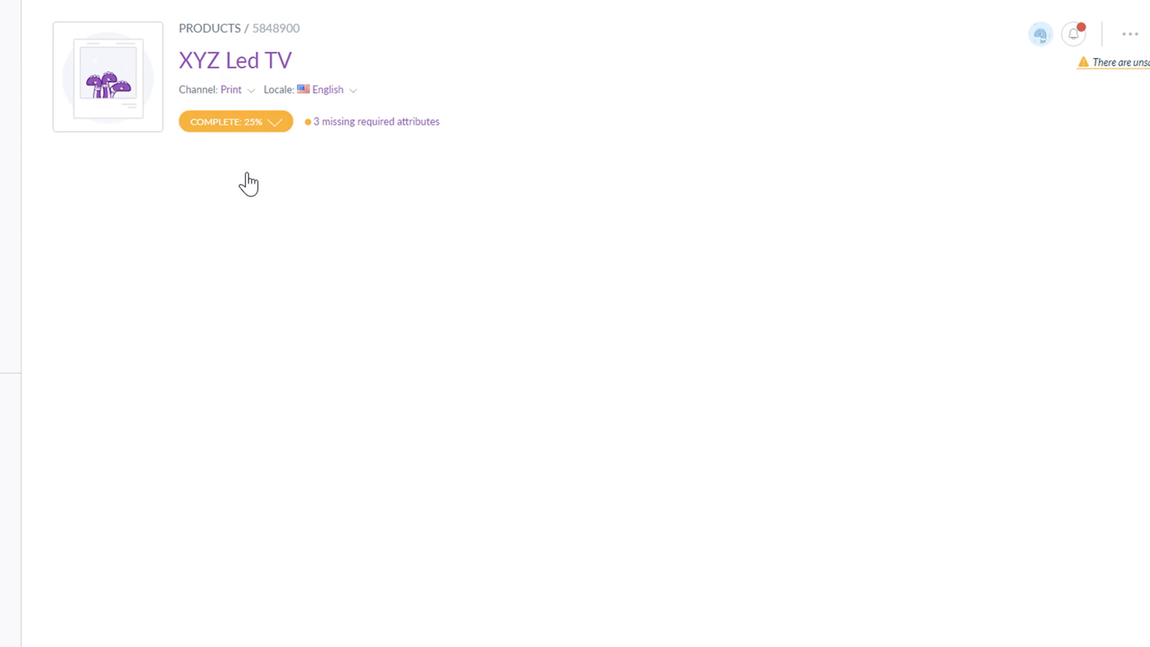
pyautogui.click(249, 90)
pyautogui.click(250, 133)
pyautogui.click(353, 89)
pyautogui.click(337, 134)
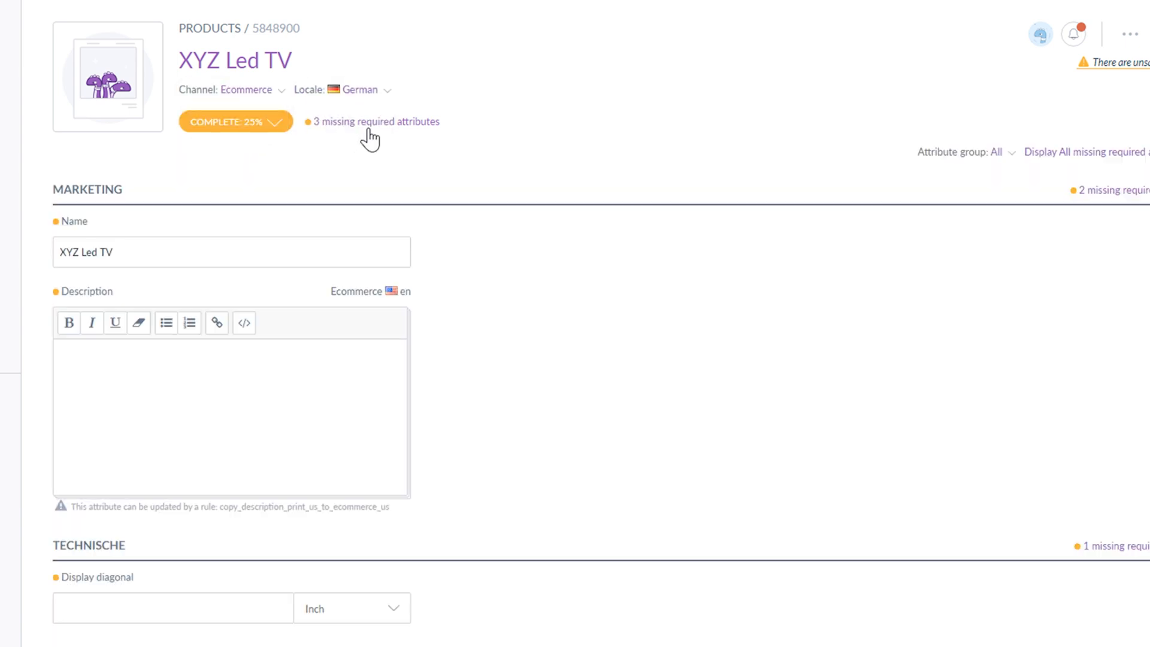
pyautogui.click(387, 91)
pyautogui.click(369, 173)
pyautogui.click(386, 90)
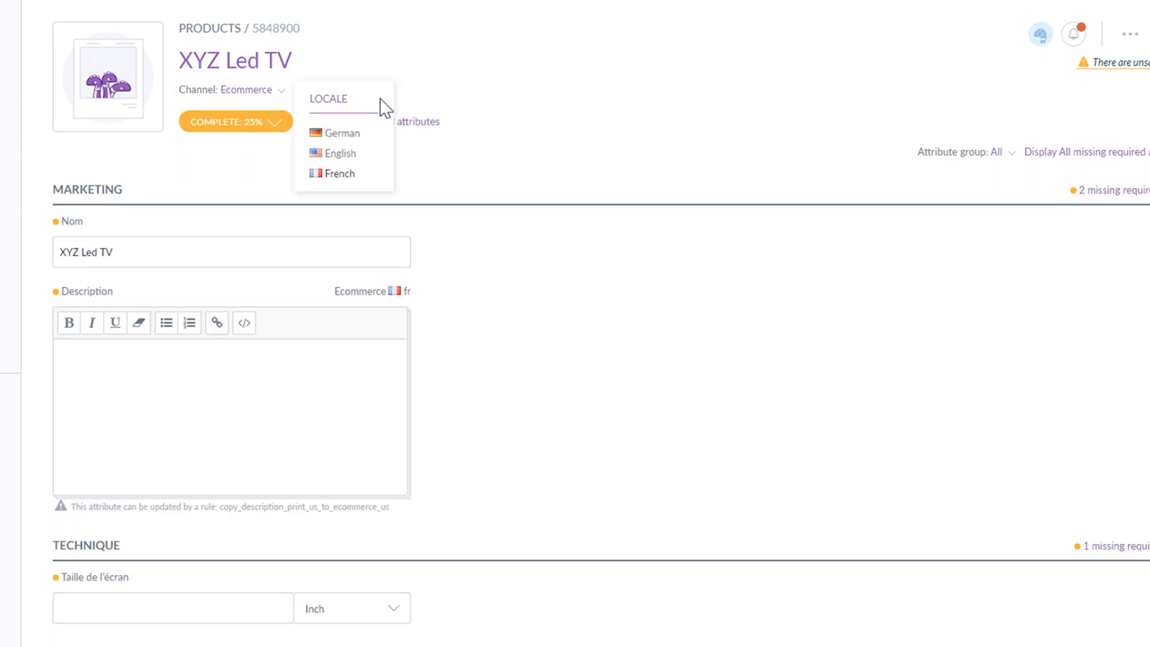
pyautogui.click(364, 153)
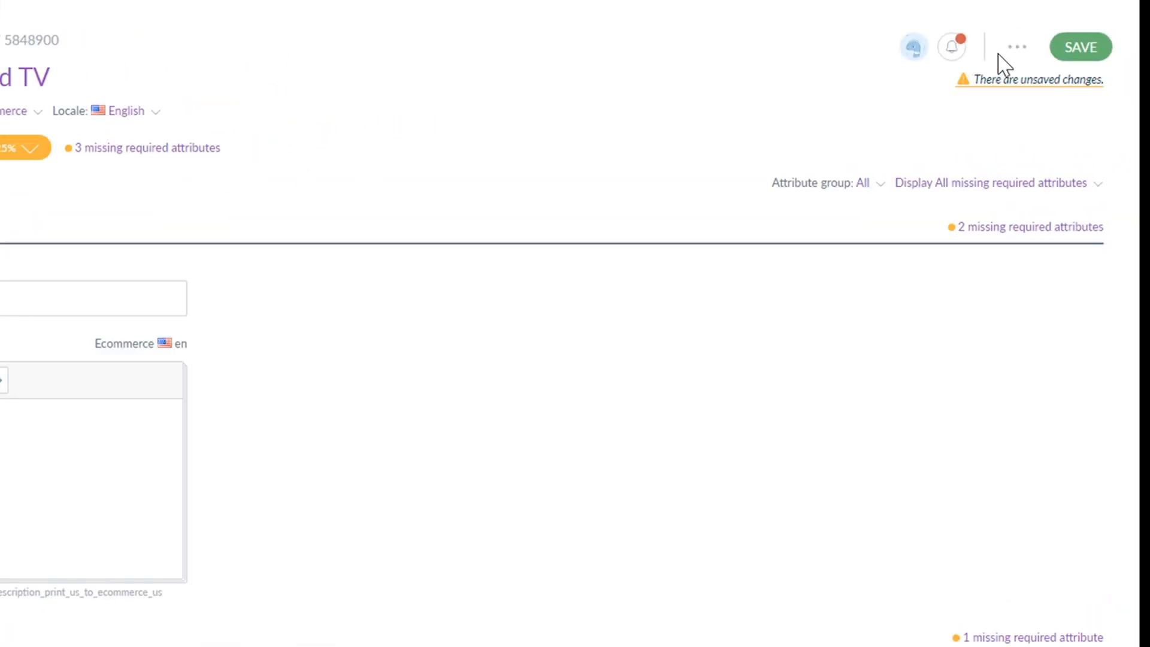
# Step: Review the other product actions, then save the XYZ Led TV product
pyautogui.click(1004, 55)
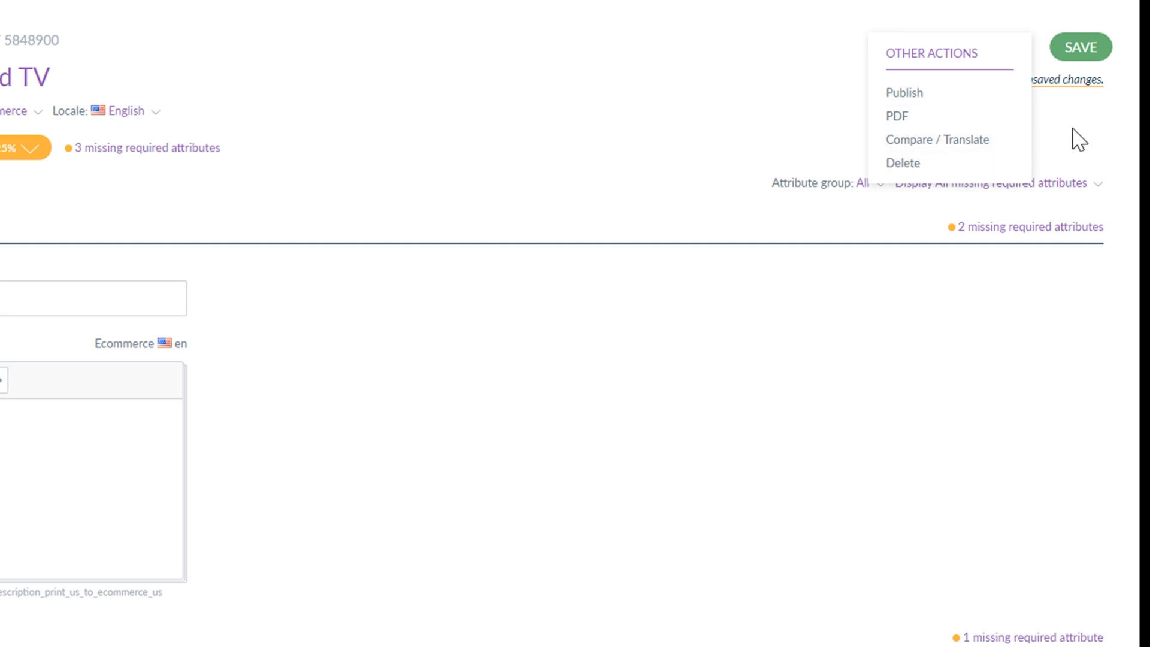
pyautogui.click(1108, 38)
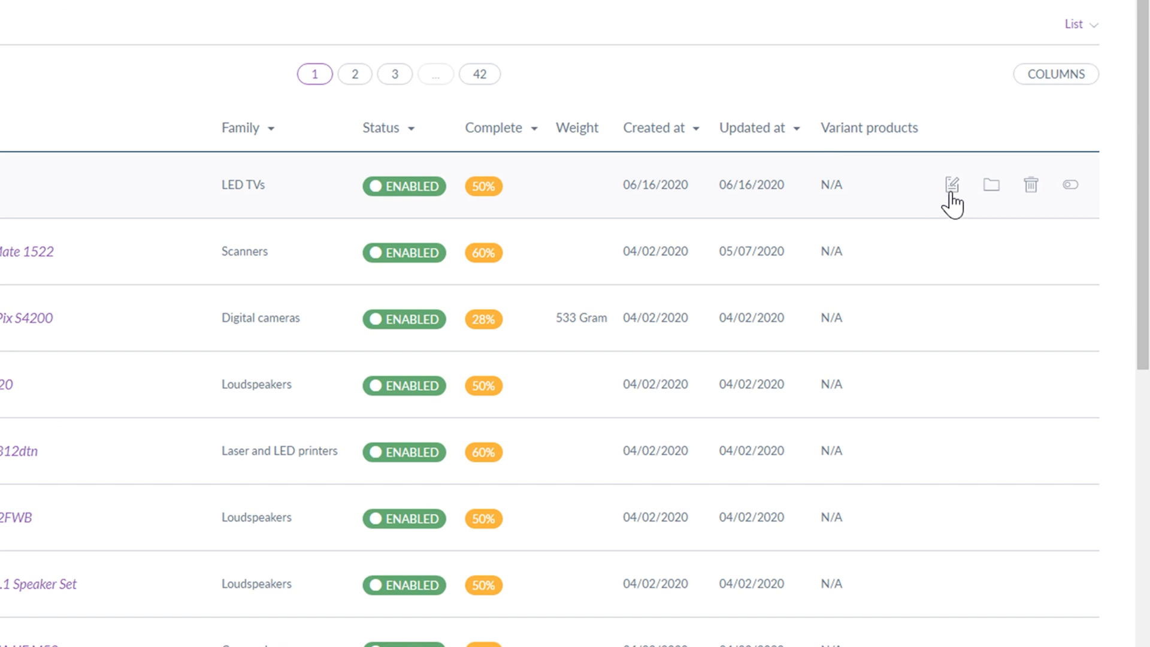
pyautogui.moveTo(629, 195)
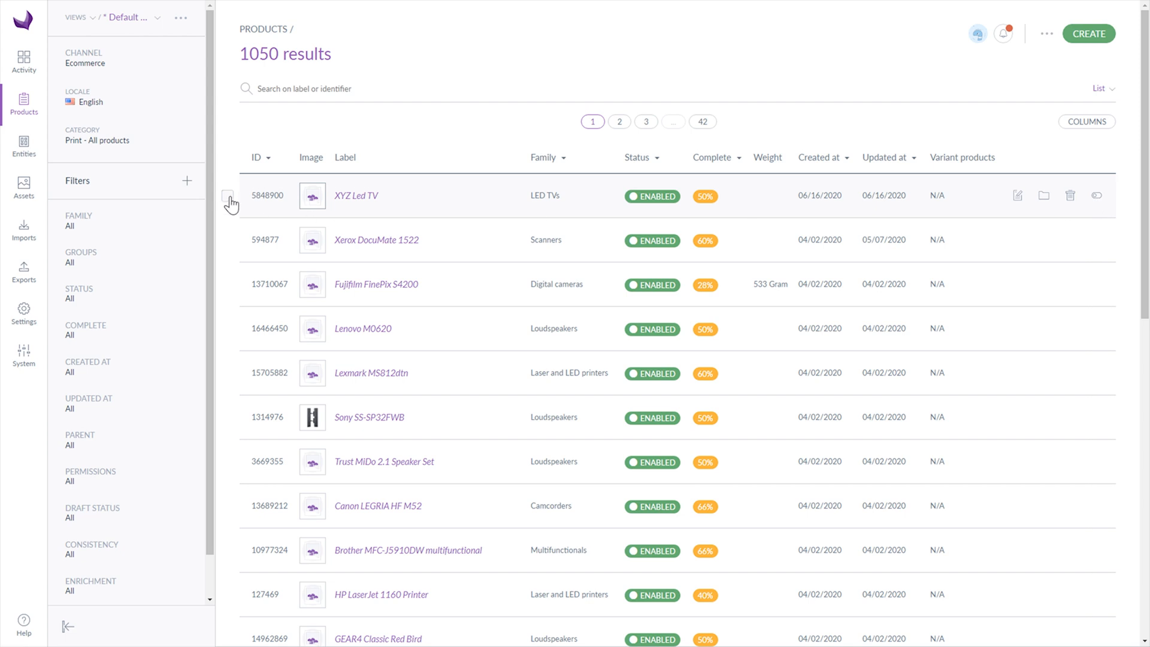
# Step: Select XYZ Led TV and the second product row for bulk actions
pyautogui.click(230, 201)
pyautogui.moveTo(630, 240)
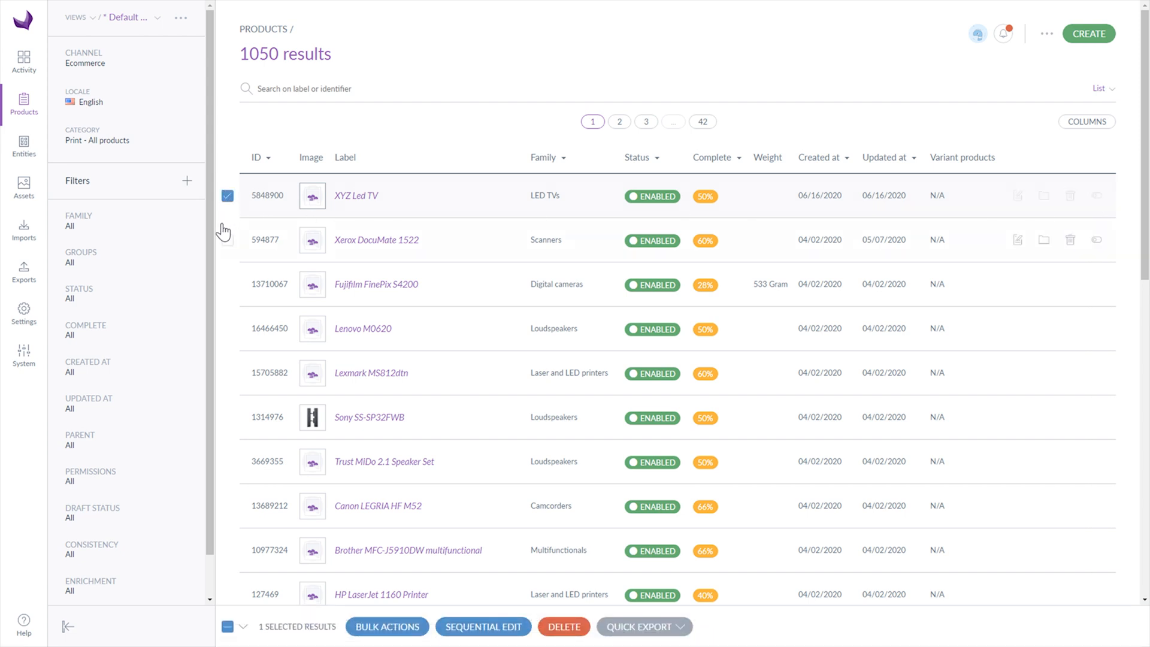
pyautogui.click(228, 241)
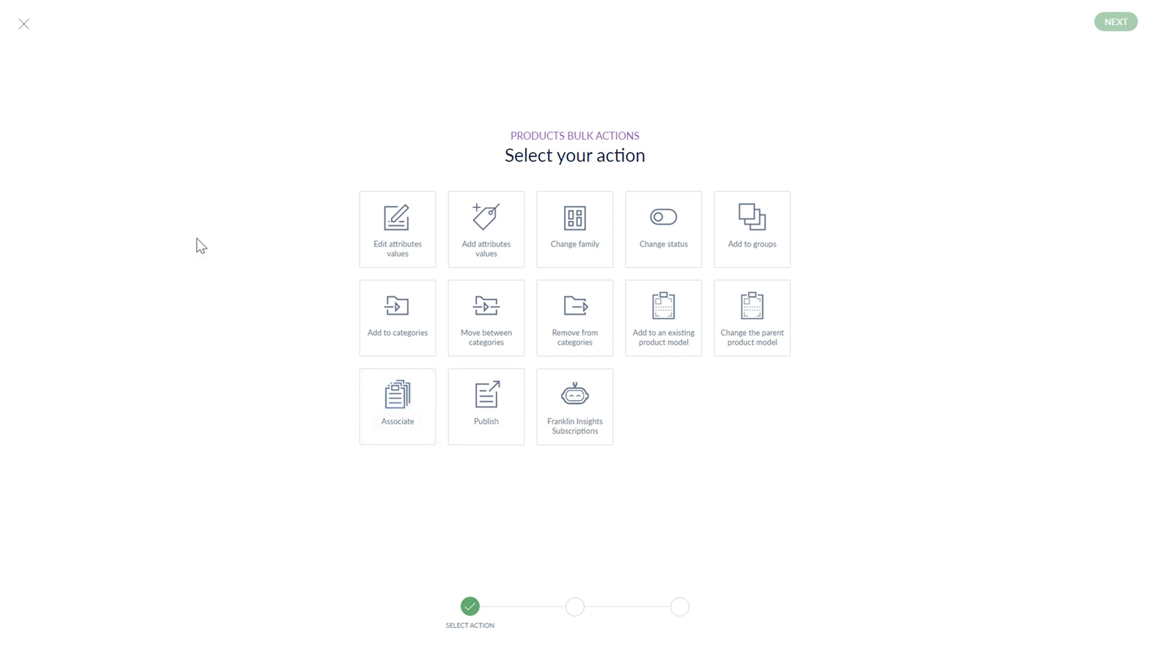
# Step: Leave bulk actions and reselect the first two products in the grid
pyautogui.click(26, 21)
pyautogui.click(227, 196)
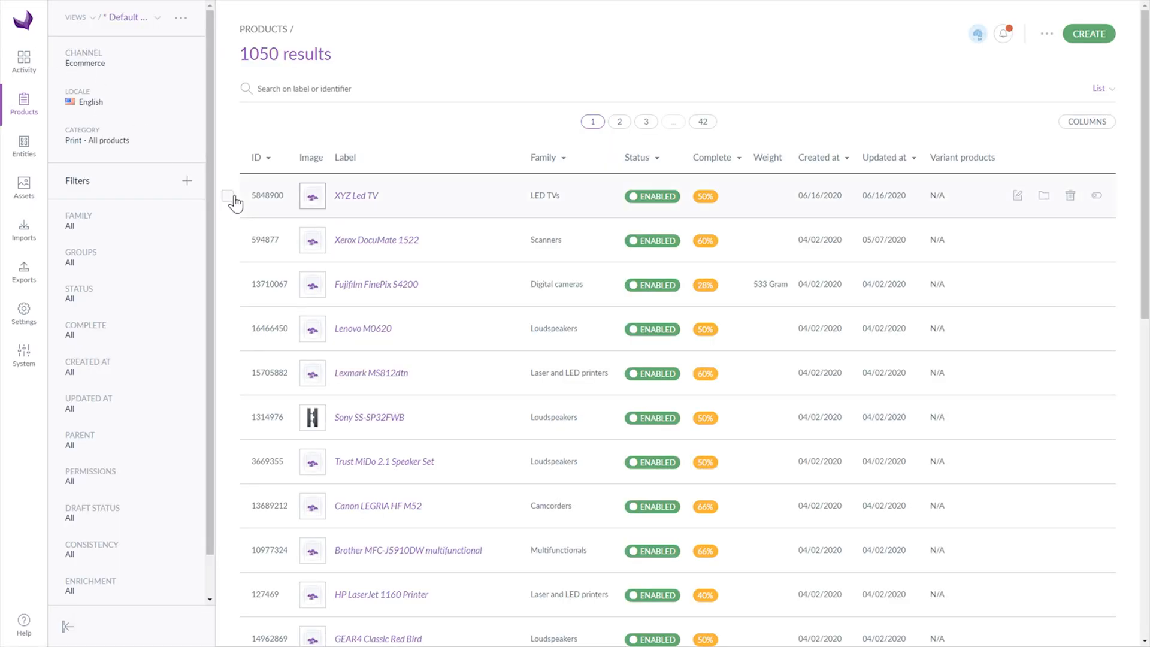
pyautogui.click(227, 239)
# Step: Create product model 1234 in the LED TVs family with the LED TV variant and save it
pyautogui.click(1069, 36)
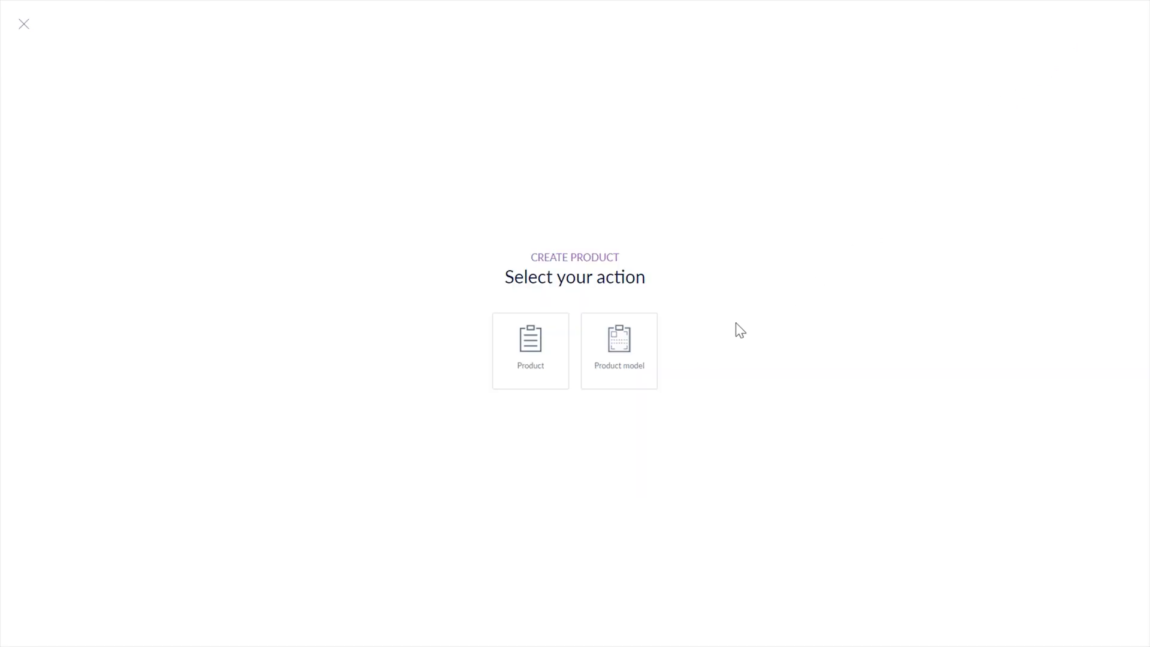
pyautogui.click(649, 352)
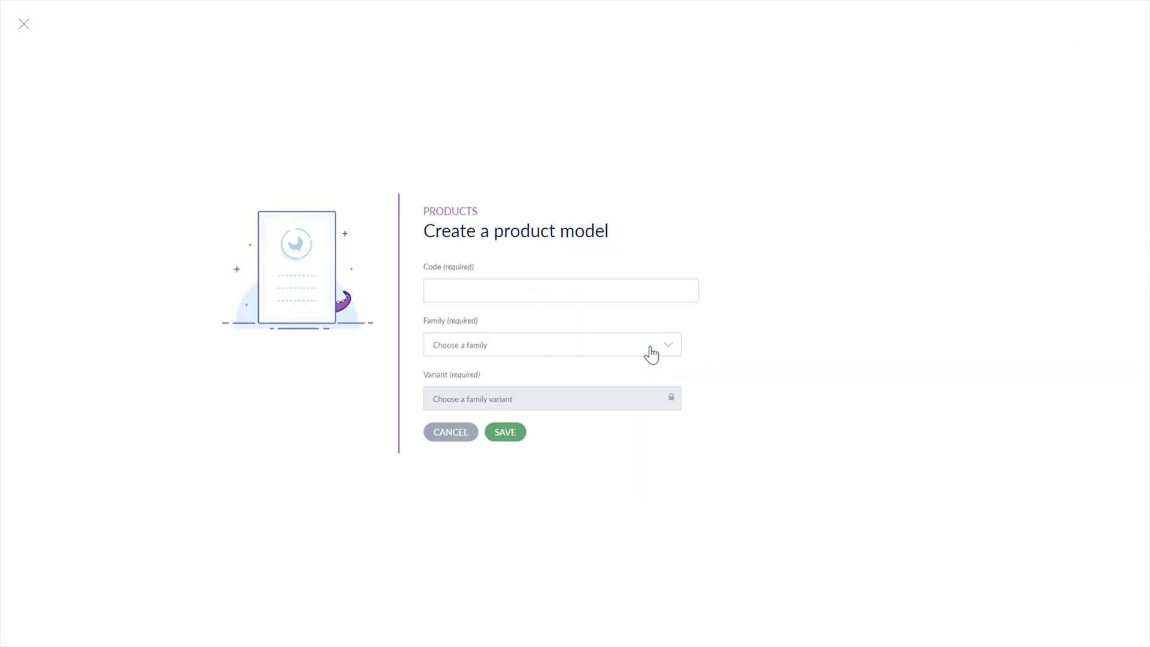
pyautogui.click(599, 294)
pyautogui.write('1')
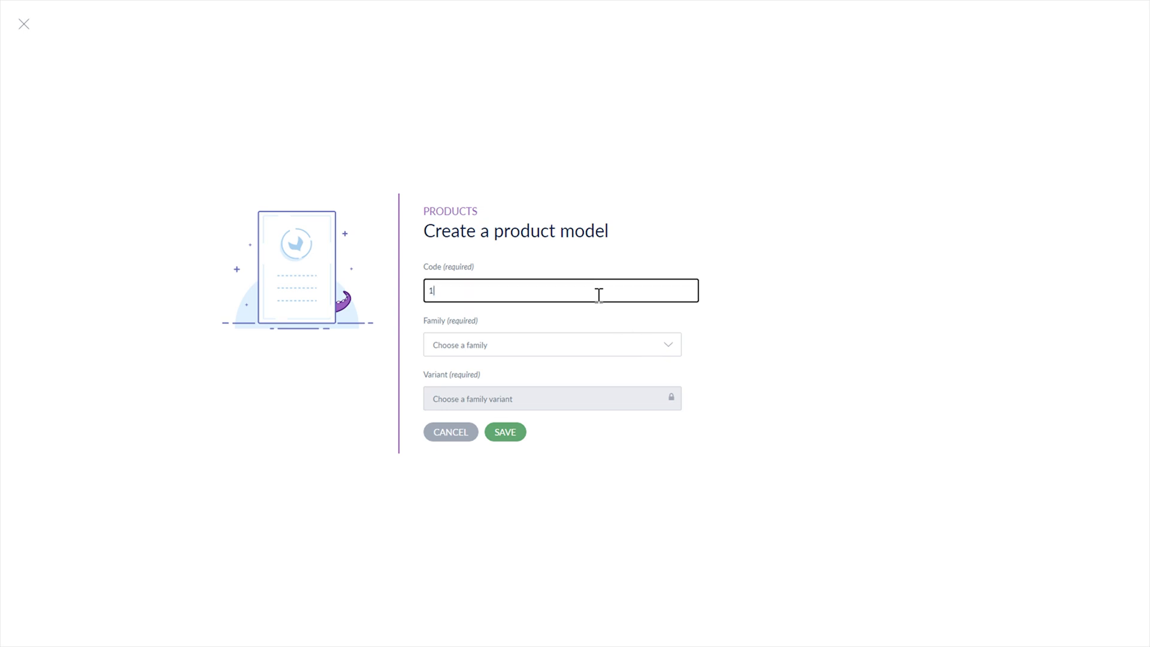
pyautogui.write('234')
pyautogui.click(600, 346)
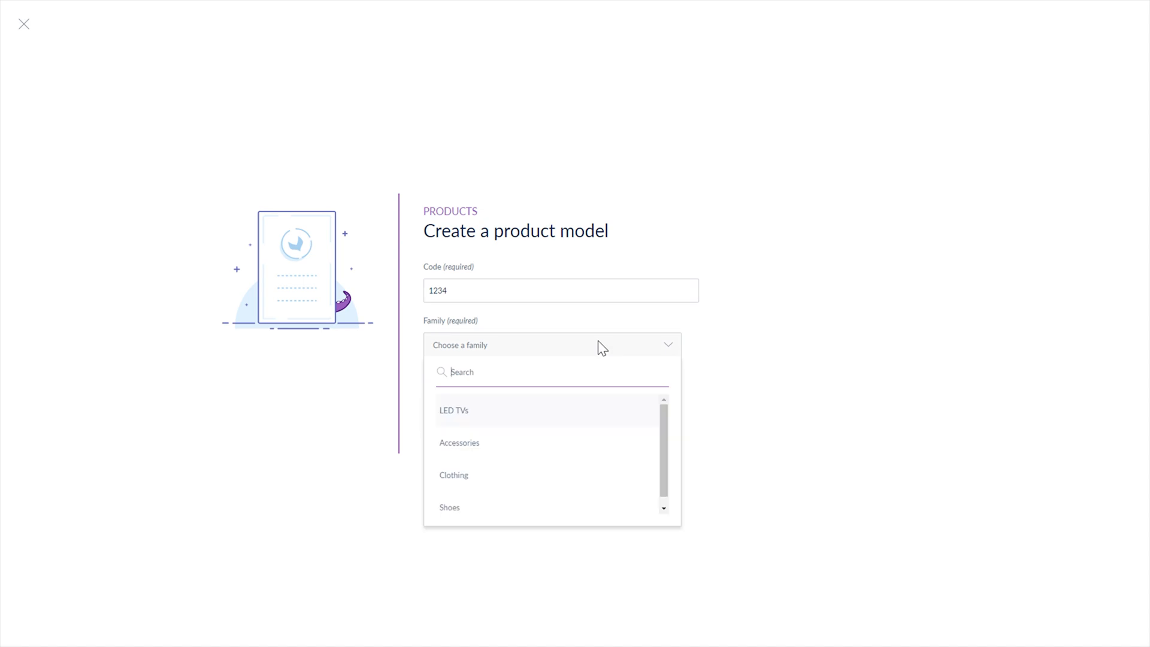
pyautogui.click(580, 419)
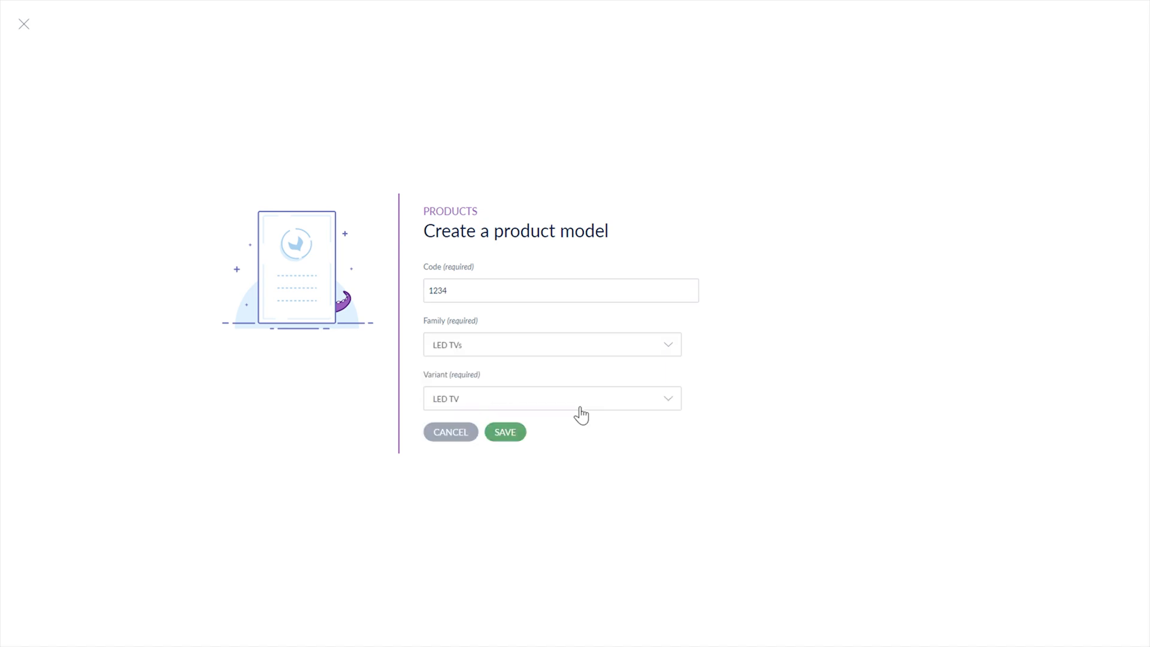
pyautogui.click(520, 436)
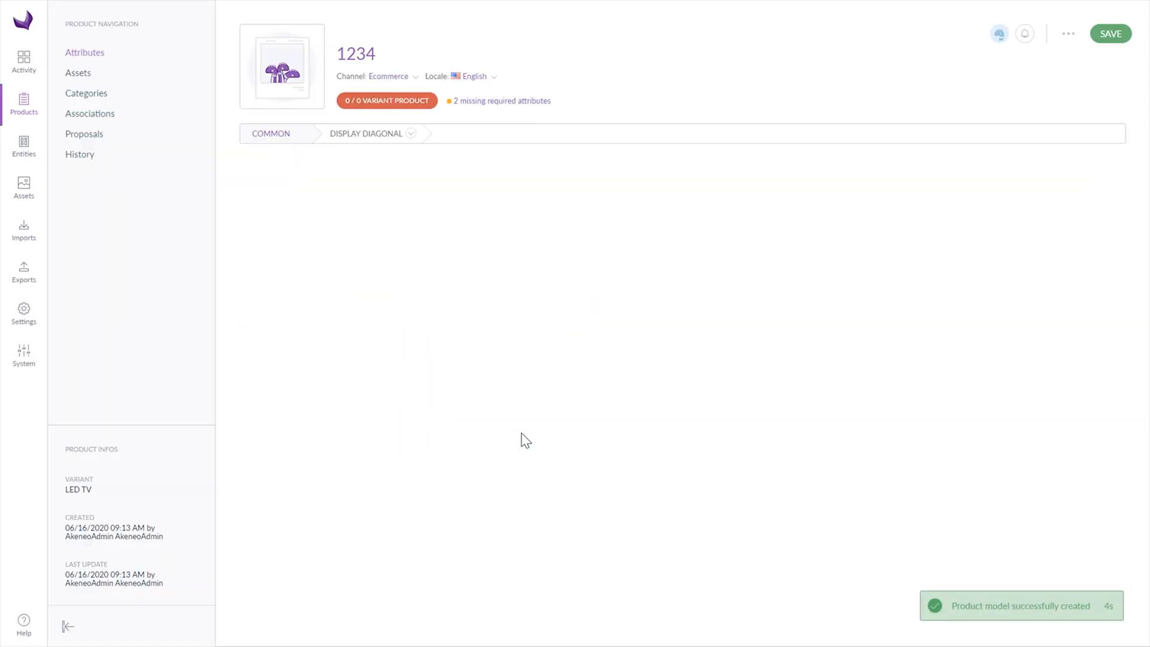
# Step: Name model 1234 'XZC Led TV' and start a new Display diagonal variant
pyautogui.click(430, 231)
pyautogui.write('xzc L')
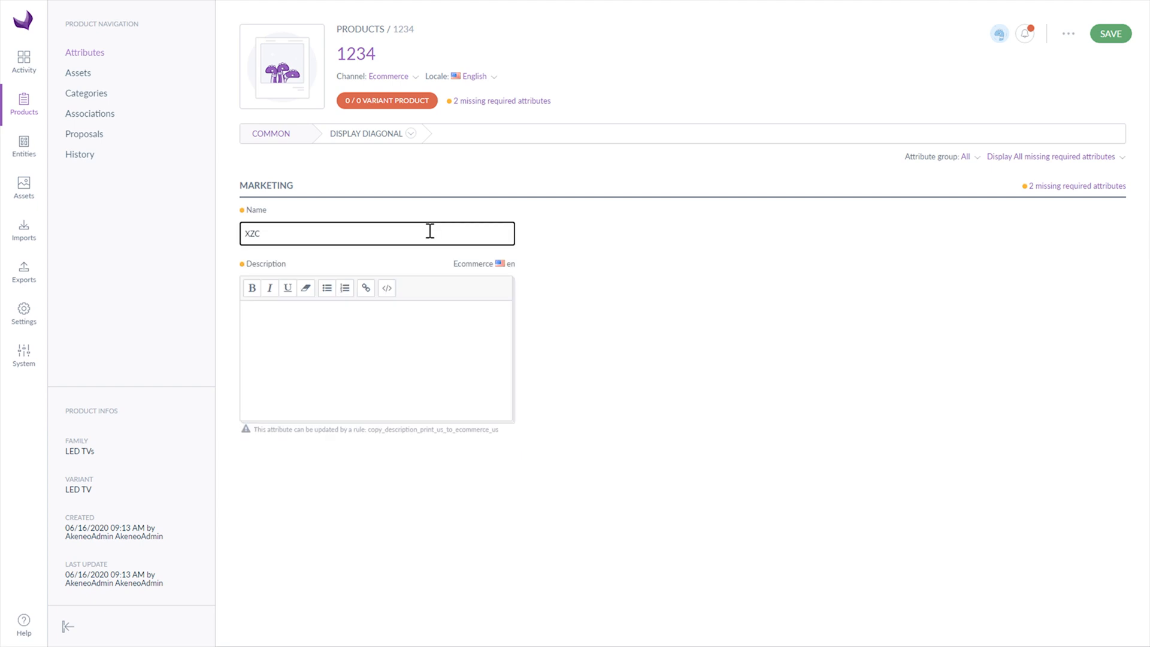
pyautogui.write('ed TV')
pyautogui.click(411, 133)
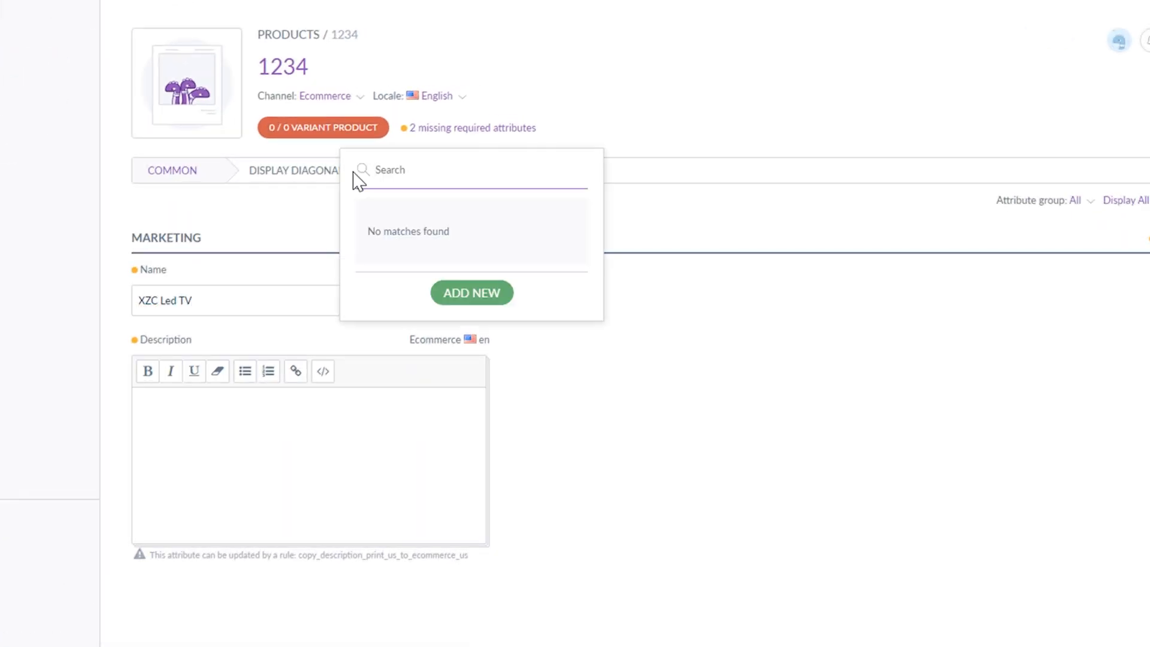
pyautogui.click(472, 292)
# Step: Give the variant a 30-inch display diagonal and SKU 59049000, then save it
pyautogui.click(499, 318)
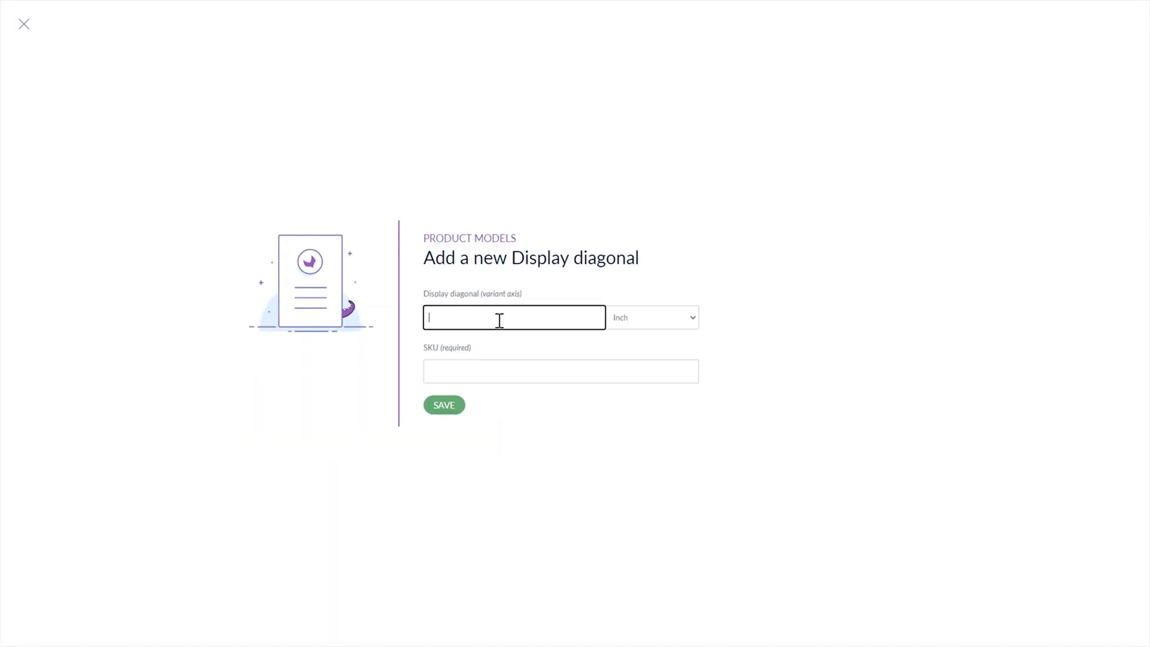
pyautogui.write('30')
pyautogui.click(693, 322)
pyautogui.click(622, 378)
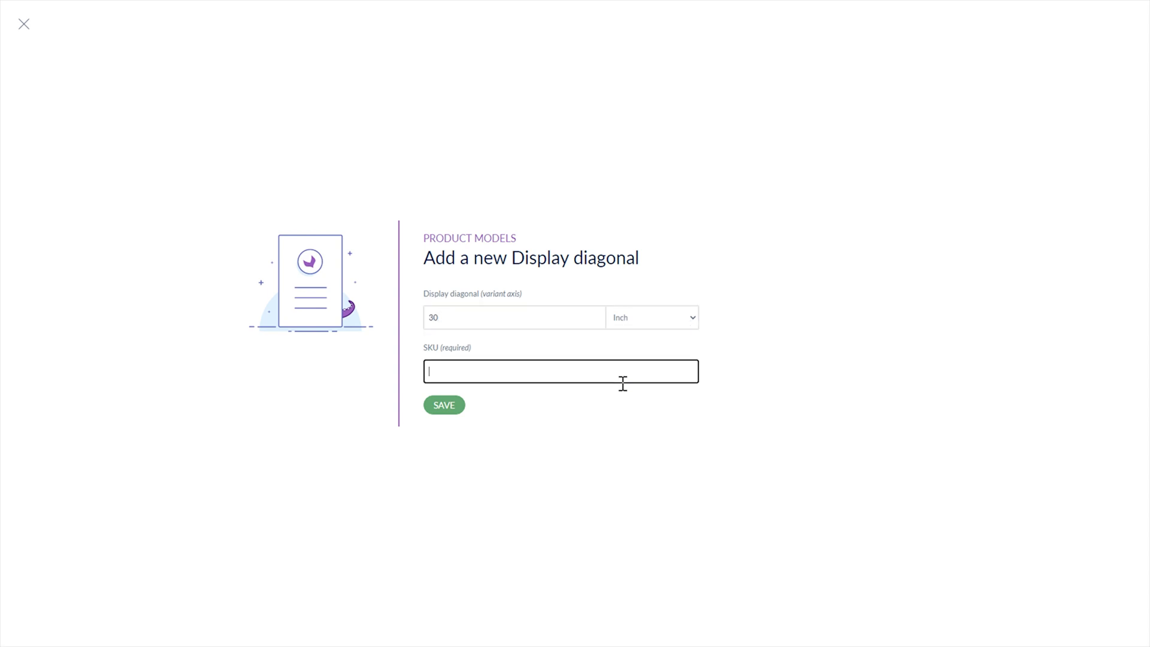
pyautogui.write('5904')
pyautogui.write('9000')
pyautogui.click(444, 405)
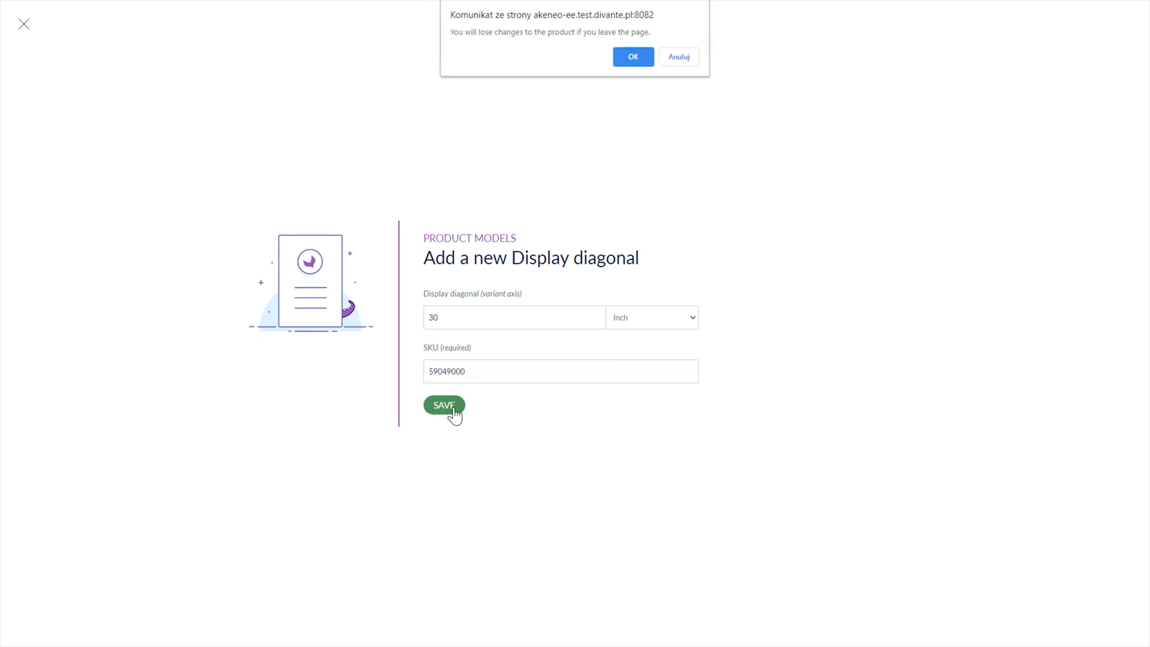